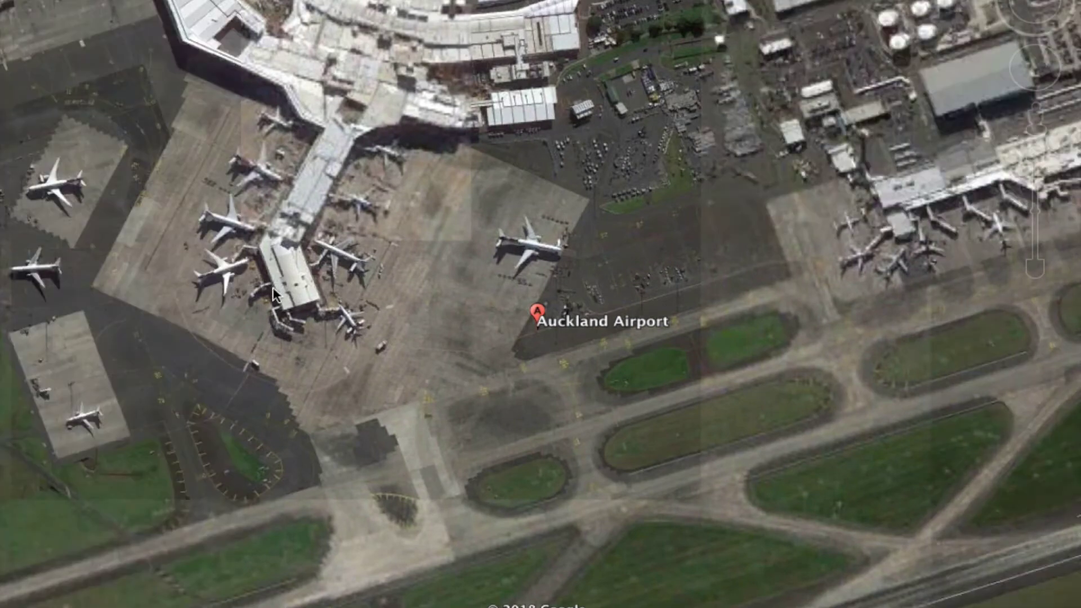
# Zoom out over Auckland Airport in Google Earth to see the whole airport.
pyautogui.click(271, 290)
pyautogui.scroll(-5, 278, 276)
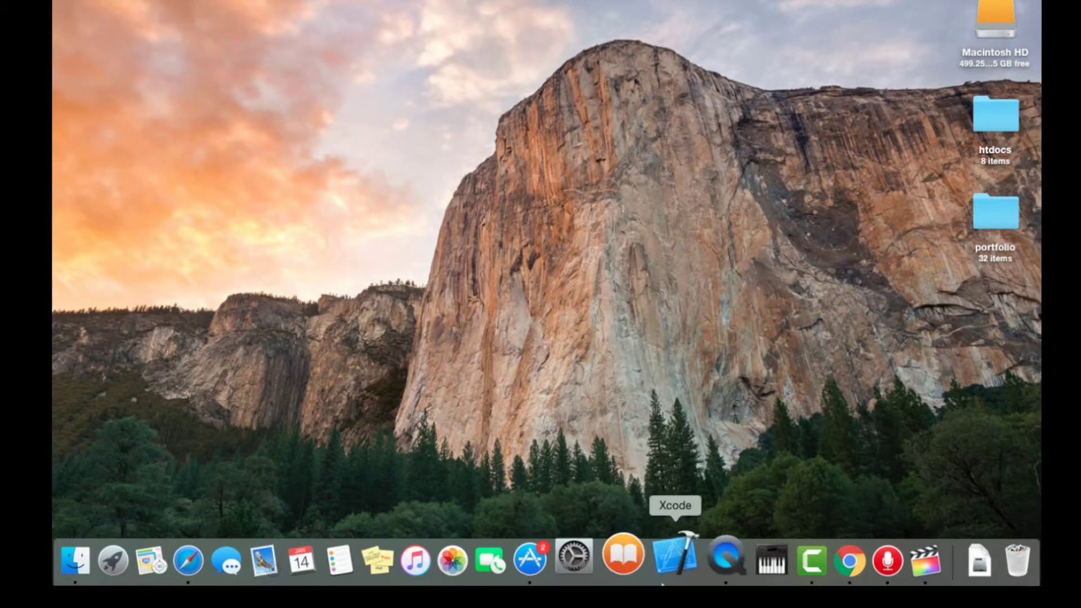
# Search for tunnelblick in Chrome and download the stable Tunnelblick 3.7.4b release from its Downloads page.
pyautogui.click(820, 563)
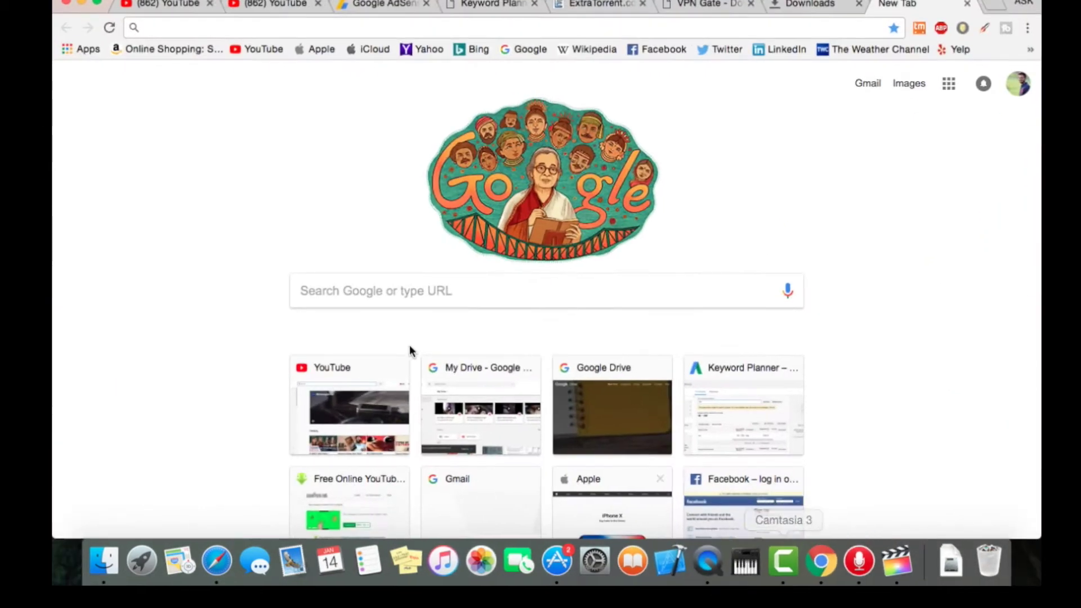
pyautogui.click(409, 287)
pyautogui.write('tunnelb')
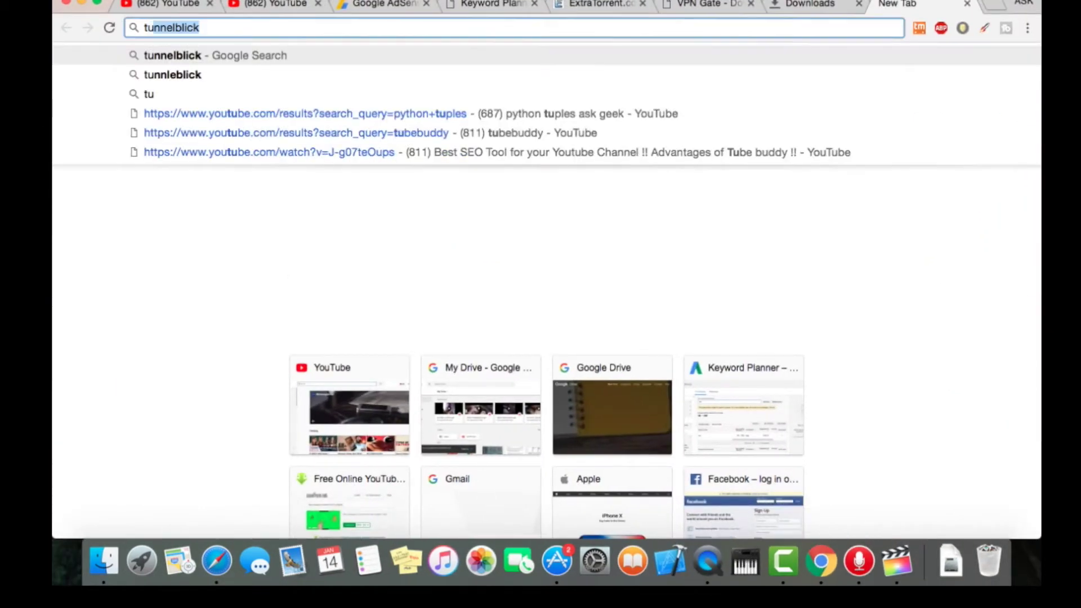
pyautogui.write('lick')
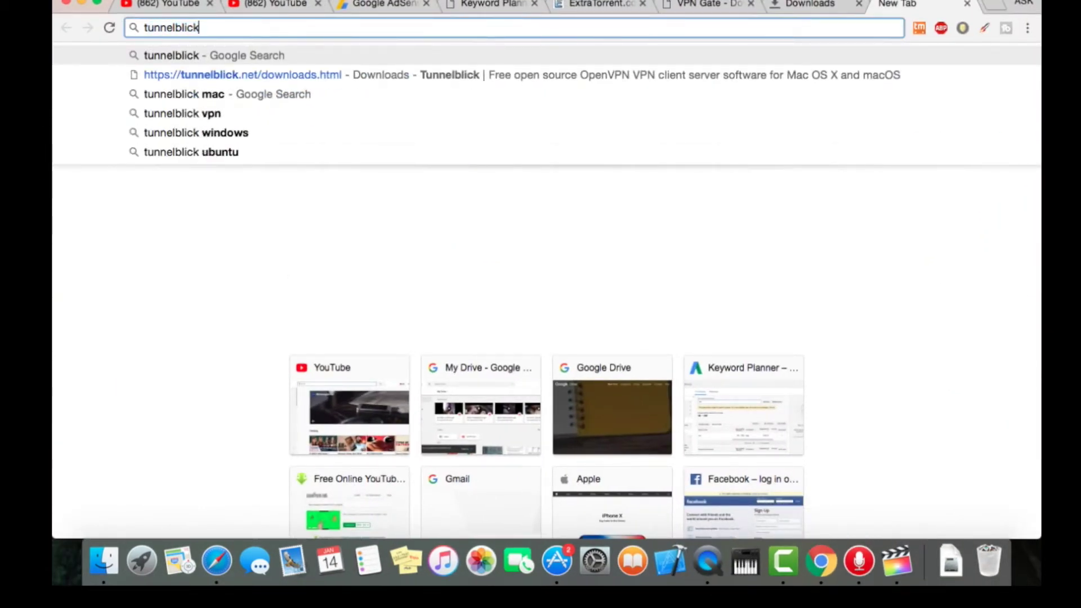
pyautogui.press('Return')
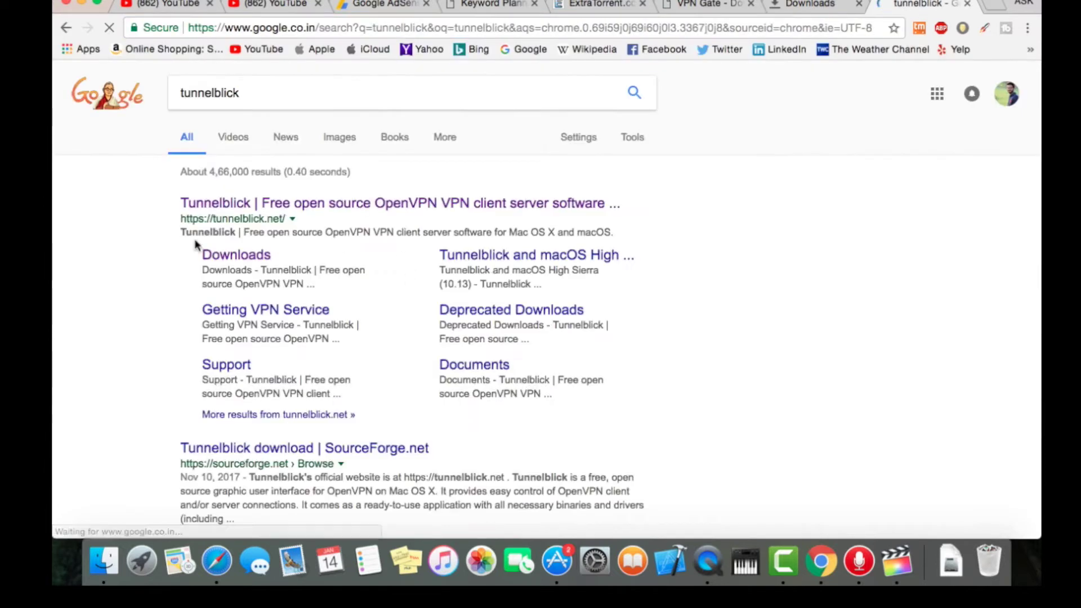
pyautogui.click(235, 254)
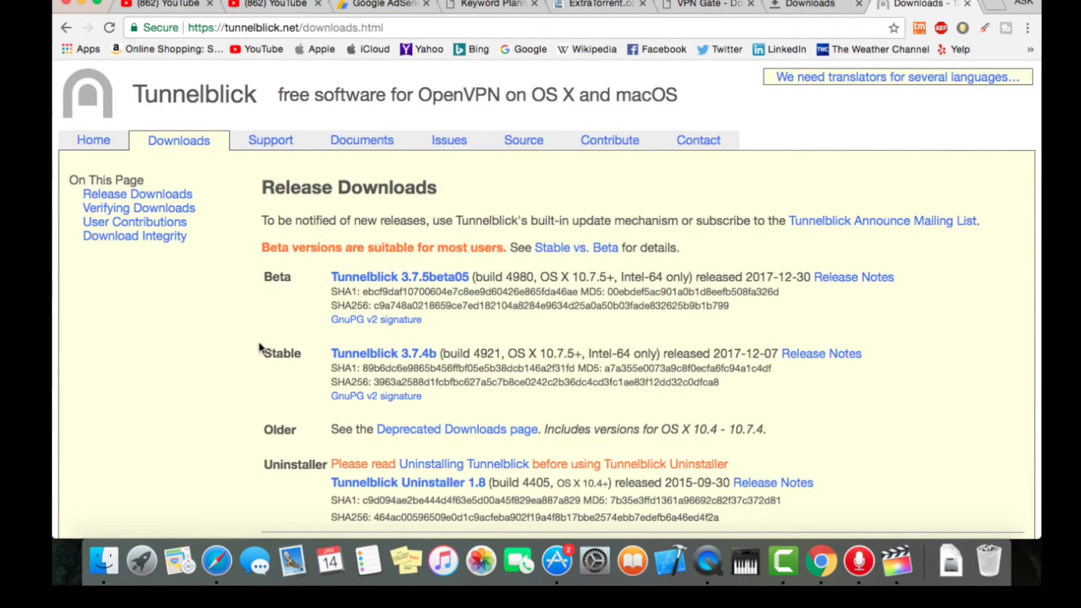
pyautogui.click(401, 356)
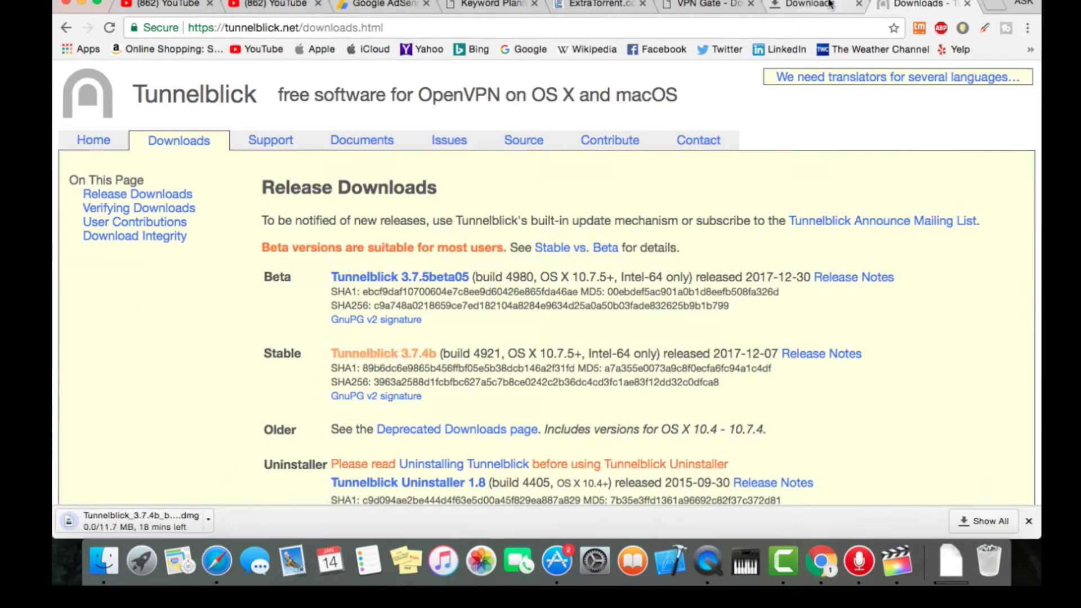
# Open the downloaded Tunnelblick_3.7.4b_build_4921.dmg from Chrome's Downloads list.
pyautogui.click(788, 6)
pyautogui.scroll(-1, 449, 365)
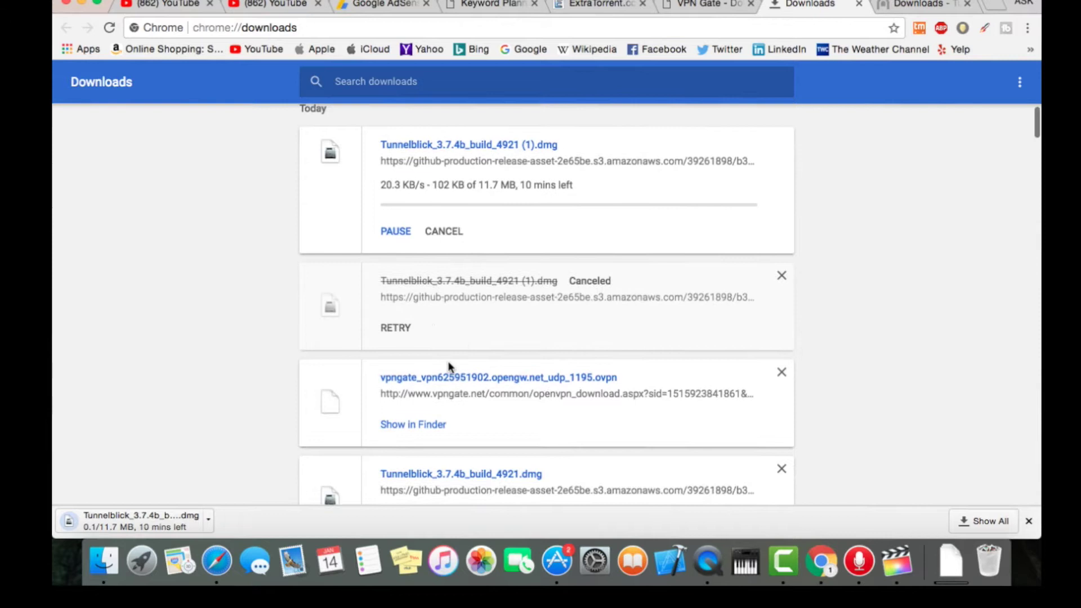
pyautogui.scroll(-2, 448, 372)
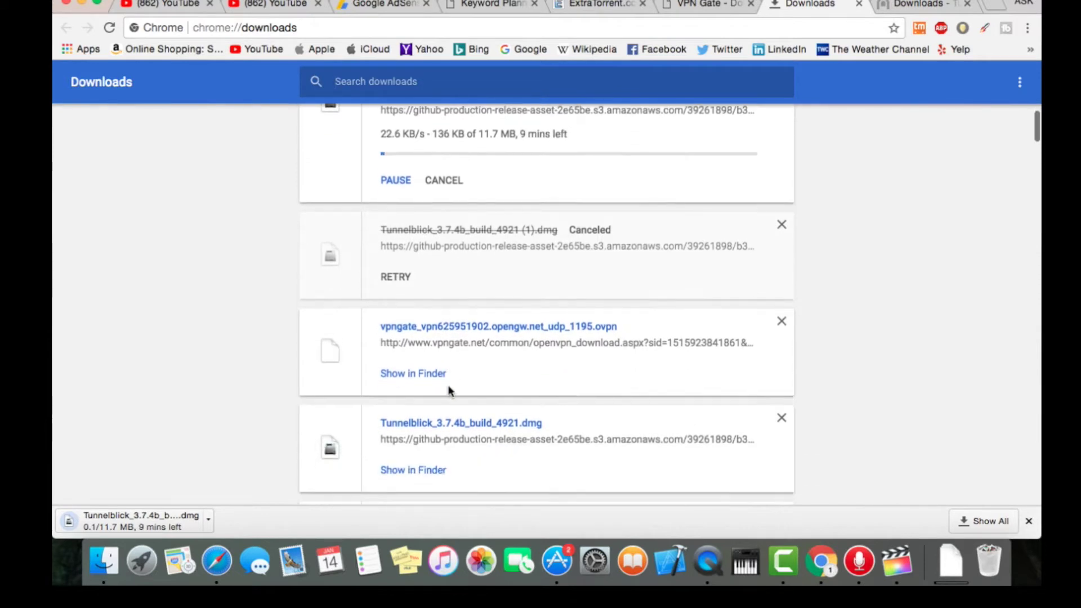
pyautogui.click(458, 423)
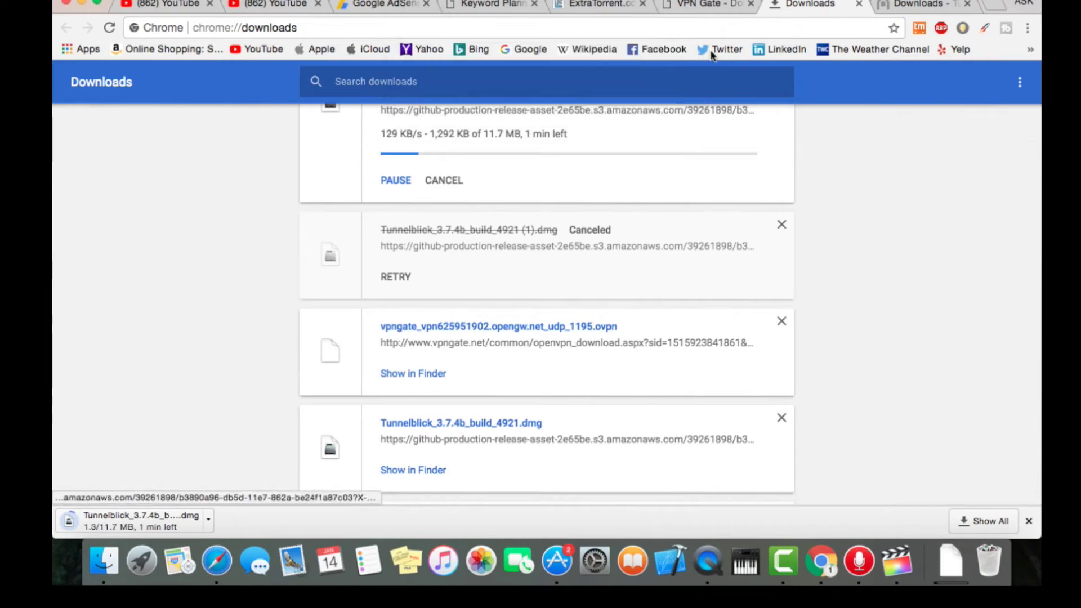
# Launch Tunnelblick from the disk image, allow it to open, and authorise installation with the admin password.
pyautogui.click(920, 4)
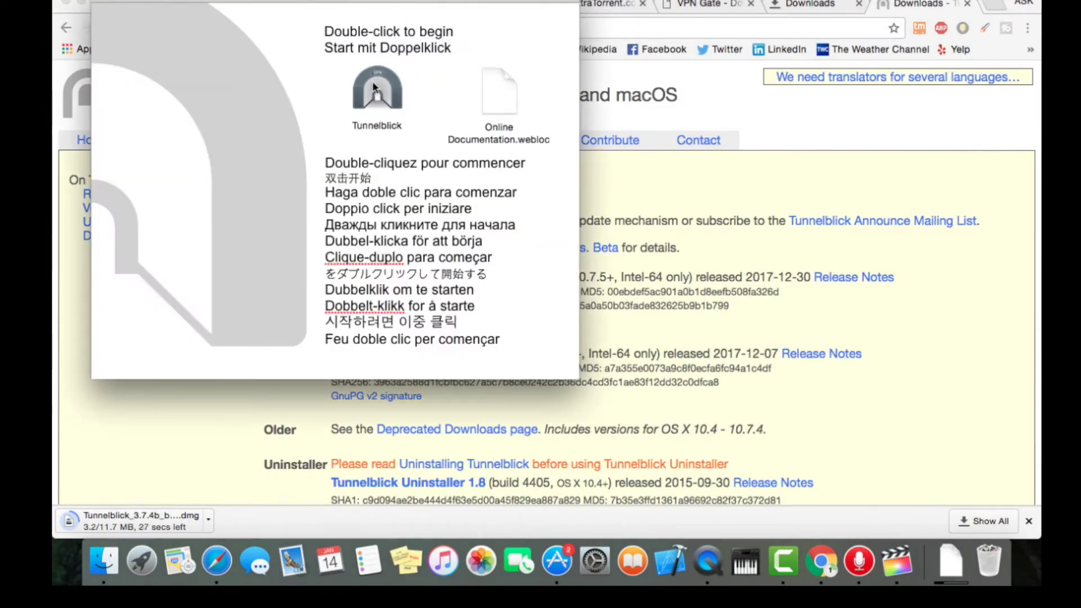
pyautogui.doubleClick(373, 84)
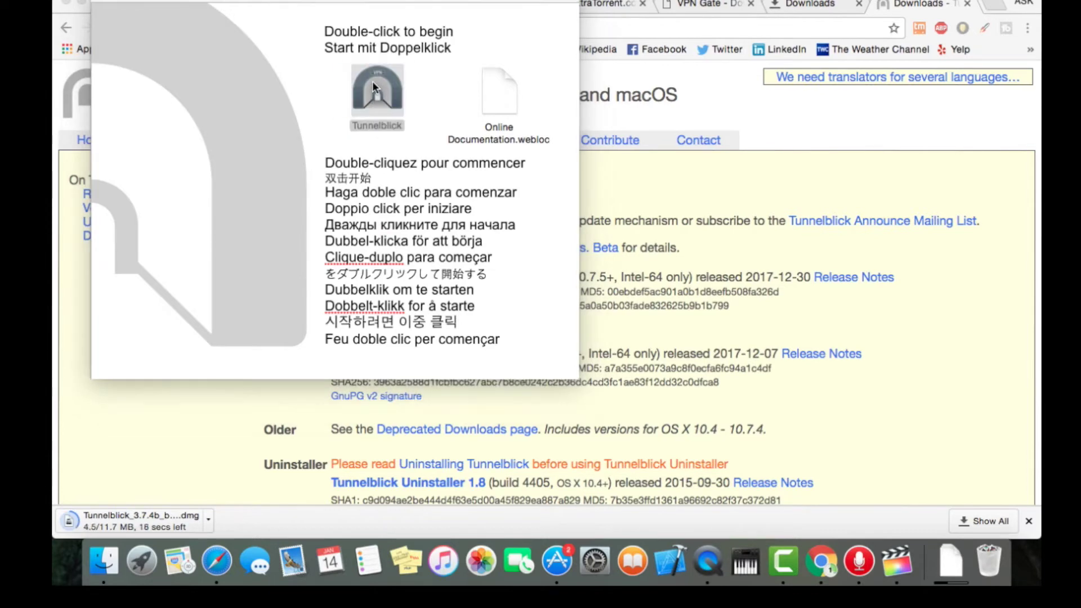
pyautogui.click(712, 224)
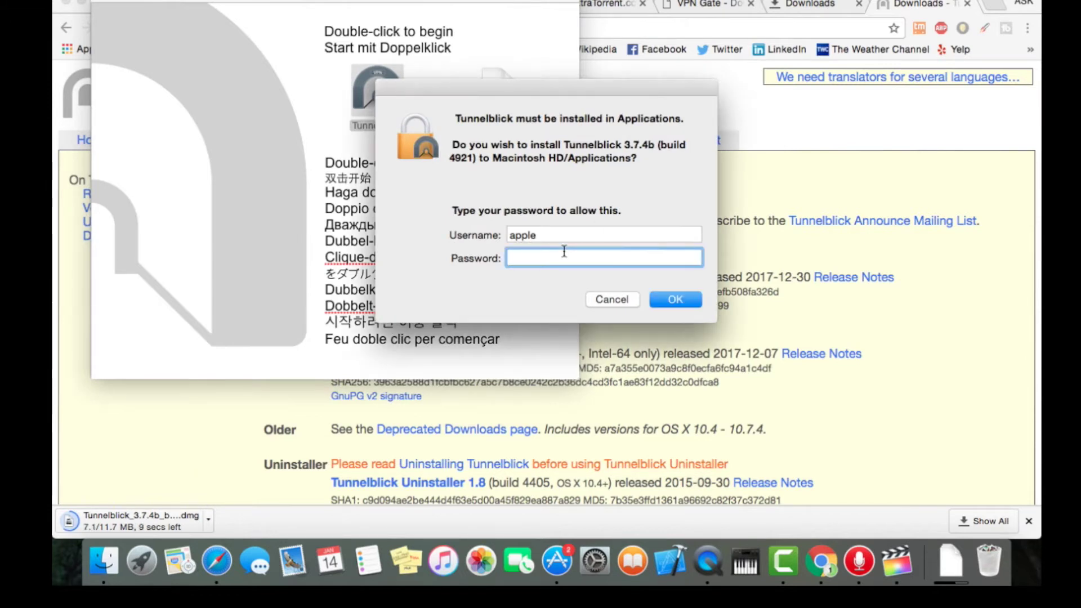
pyautogui.write('••••••••')
pyautogui.press('Return')
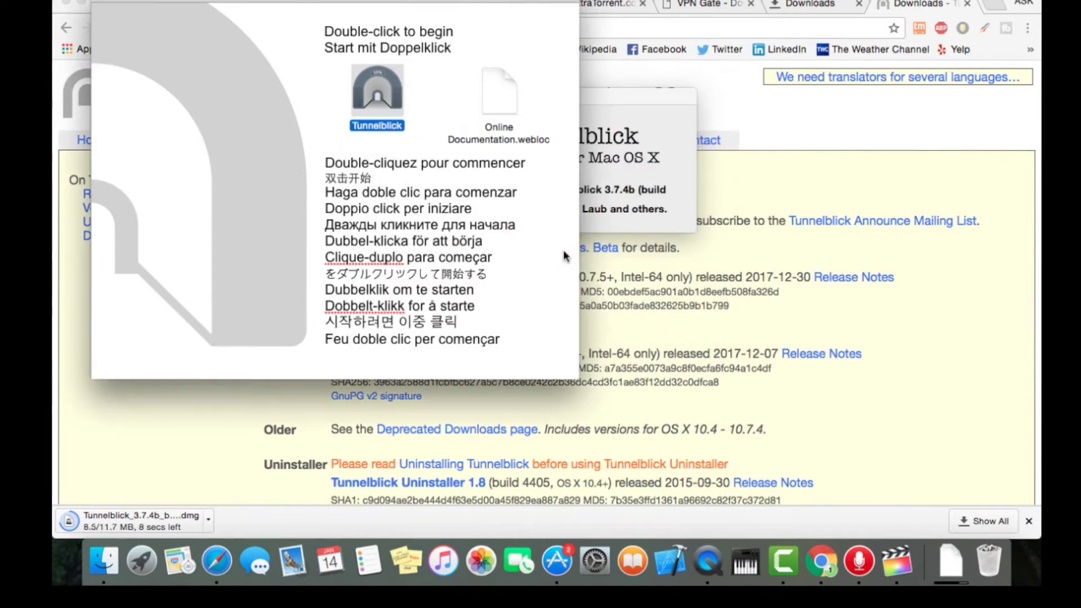
pyautogui.click(630, 137)
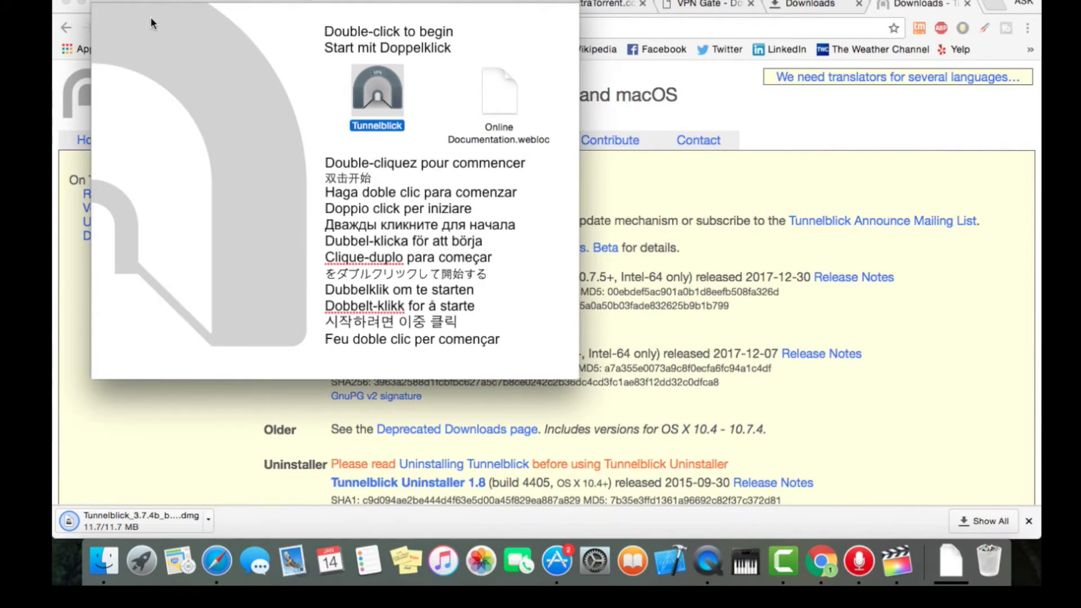
# Close the Tunnelblick disk image and browse VPN Gate's list of public VPN relay servers.
pyautogui.click(107, 1)
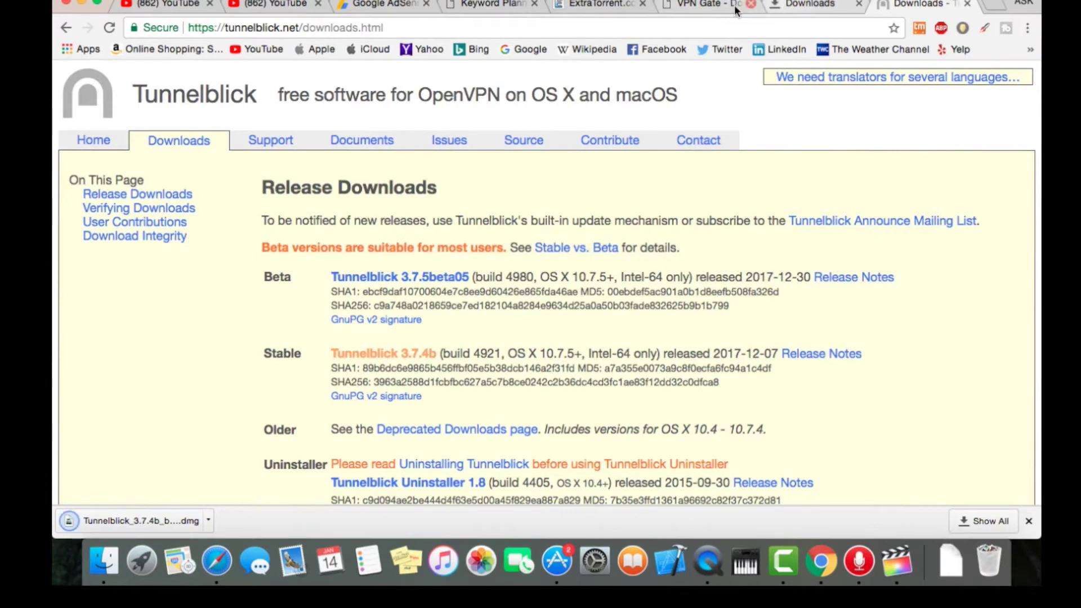
pyautogui.click(714, 9)
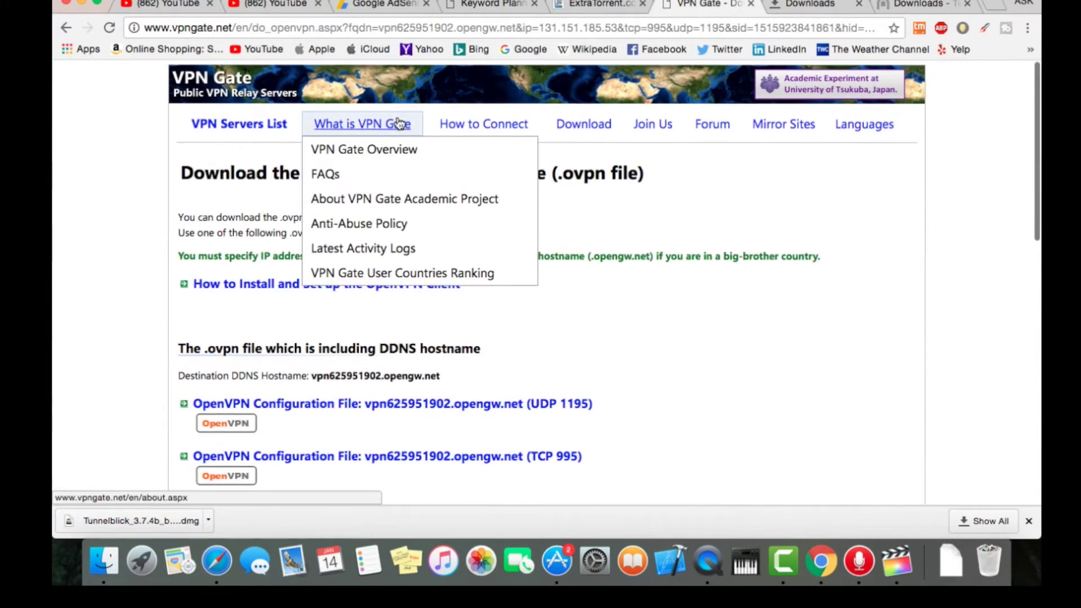
pyautogui.click(268, 122)
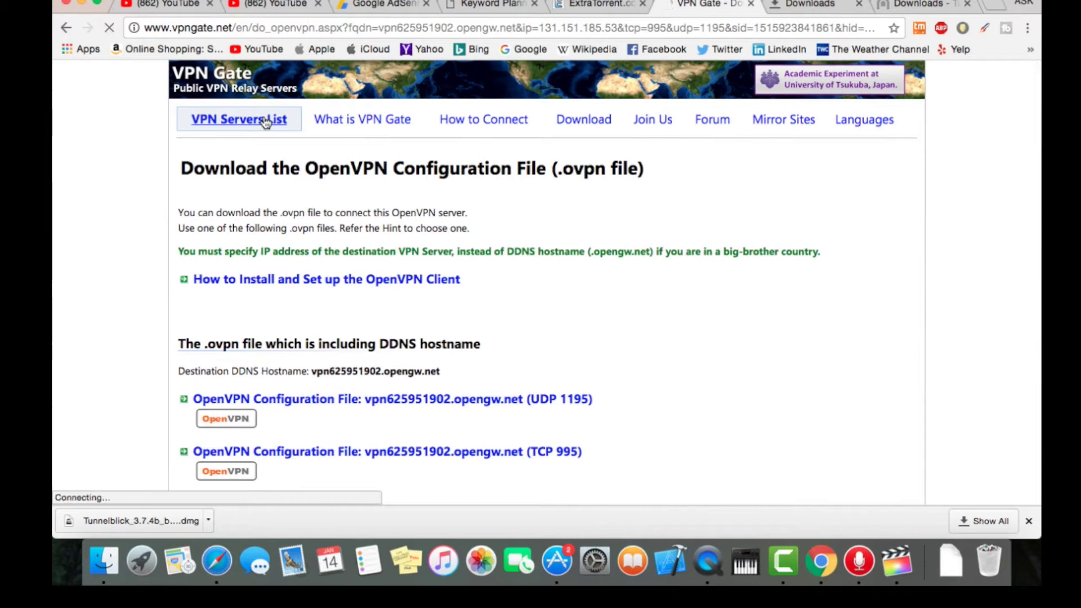
pyautogui.scroll(-5, 230, 315)
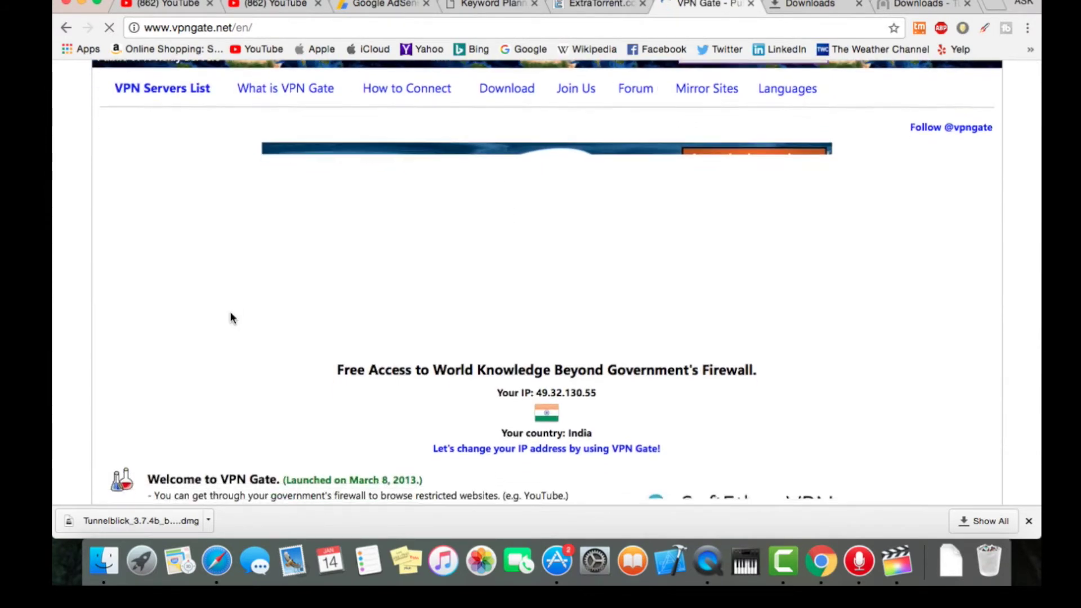
pyautogui.scroll(-6, 230, 312)
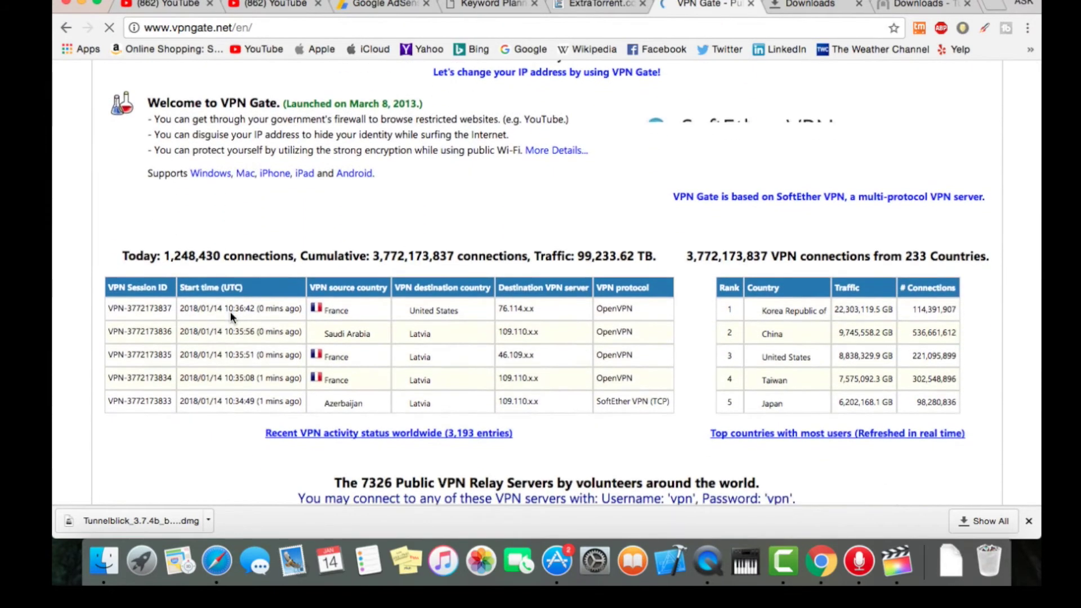
pyautogui.scroll(-10, 230, 310)
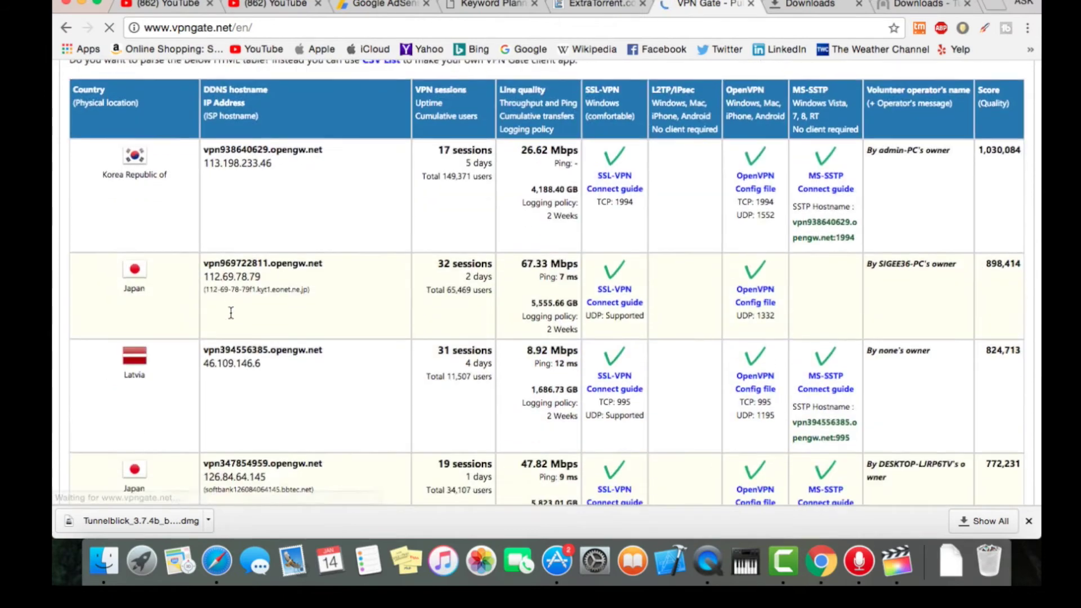
pyautogui.scroll(-10, 230, 312)
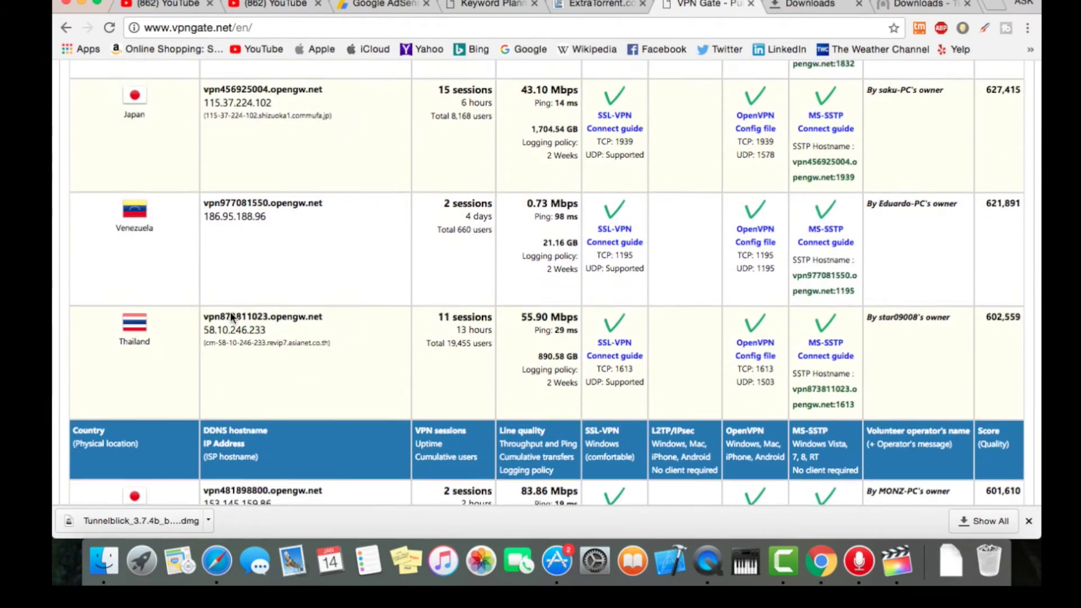
pyautogui.scroll(-12, 230, 312)
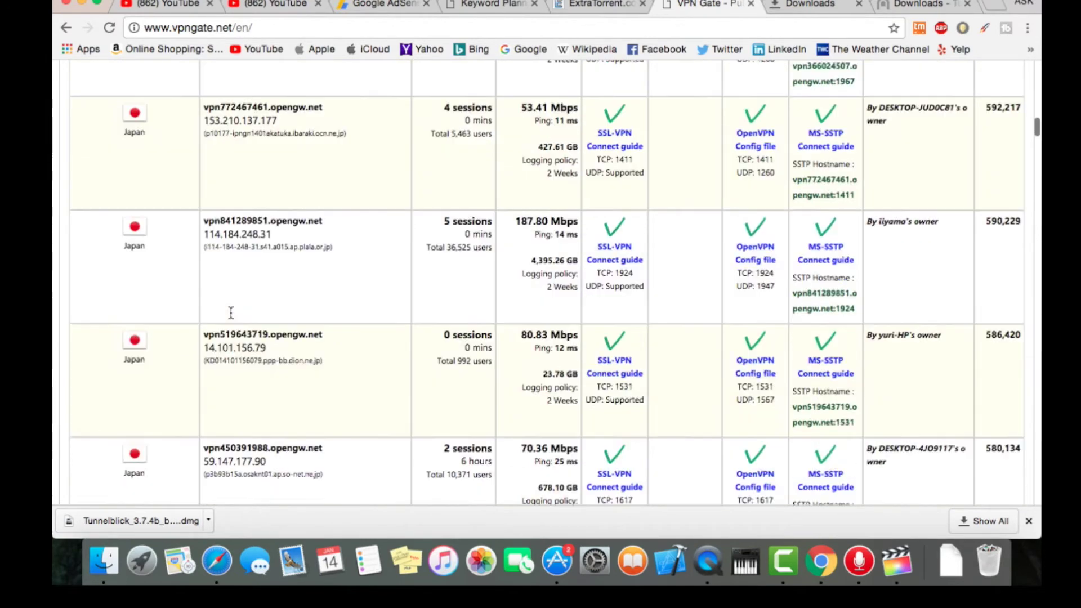
pyautogui.scroll(-12, 230, 317)
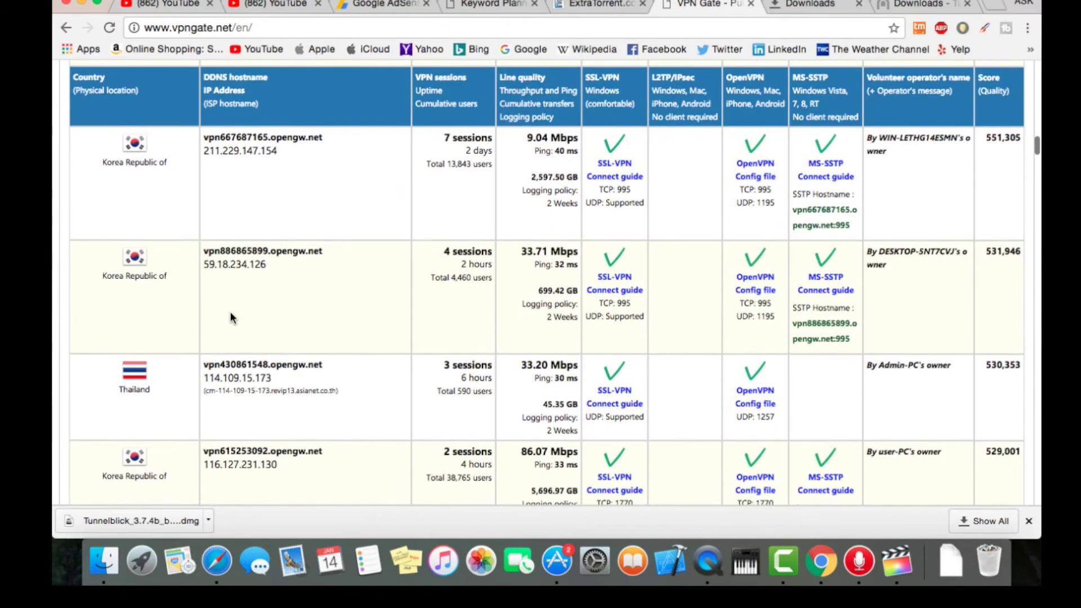
pyautogui.scroll(-10, 230, 313)
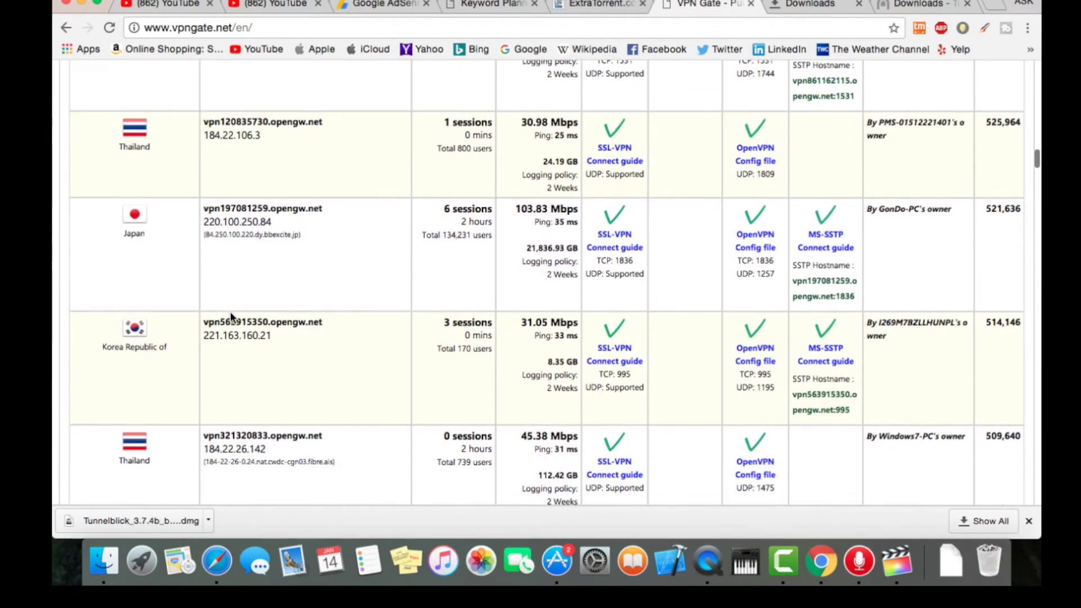
pyautogui.scroll(-8, 231, 313)
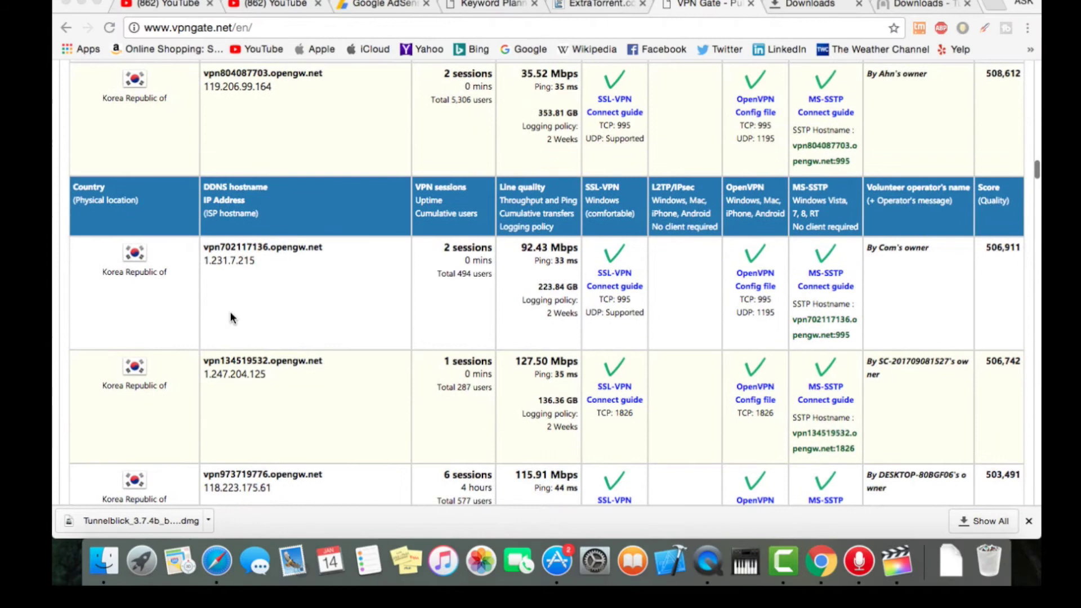
# Answer Tunnelblick's welcome with 'I have configuration files', acknowledge the instructions, and close the empty Configurations window.
pyautogui.scroll(-15, 230, 317)
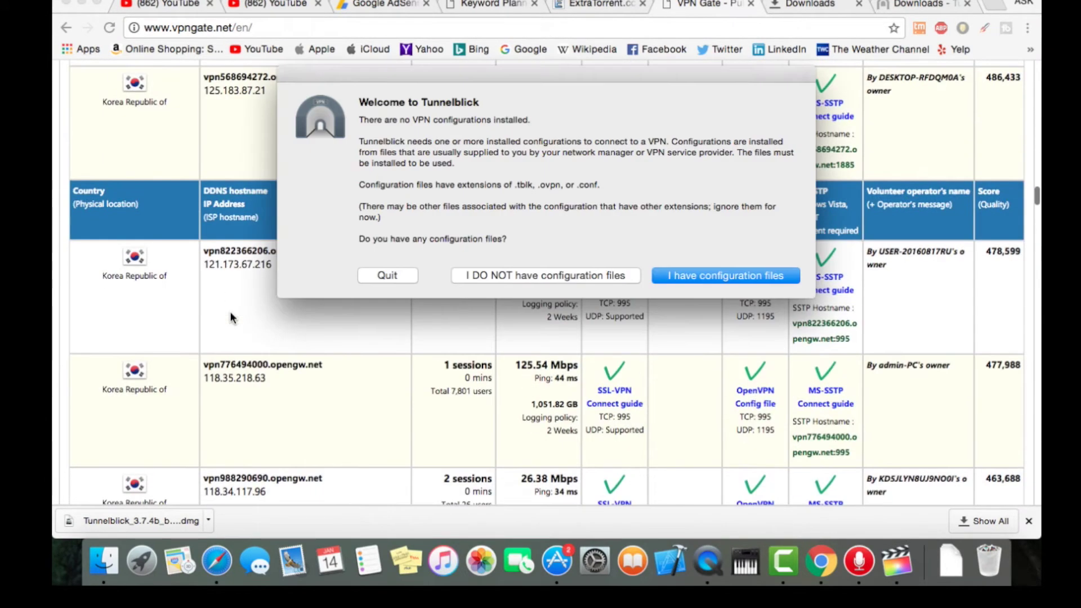
pyautogui.scroll(-5, 230, 313)
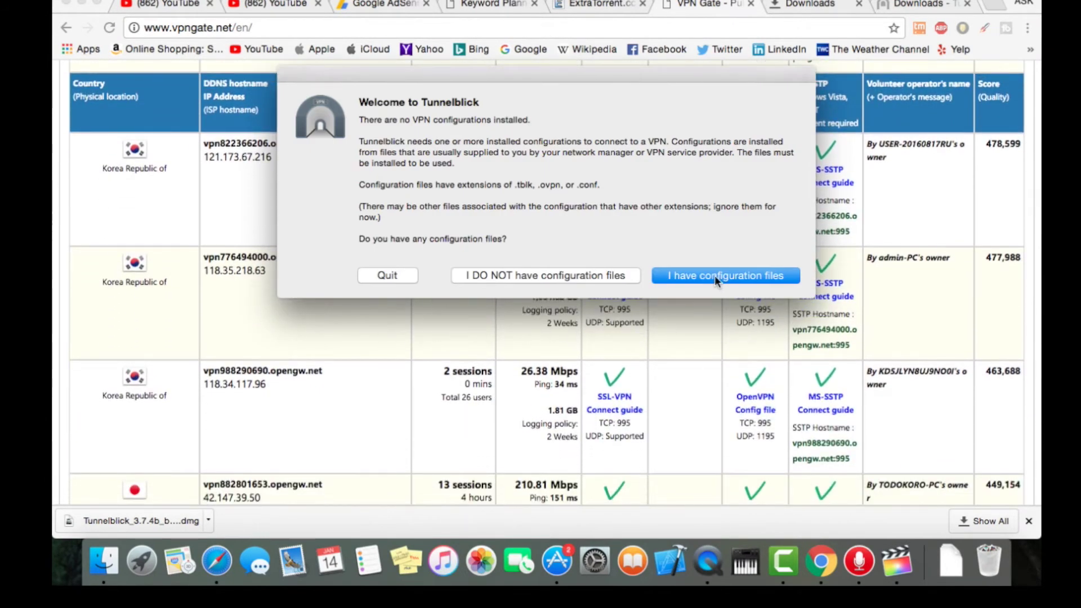
pyautogui.click(714, 275)
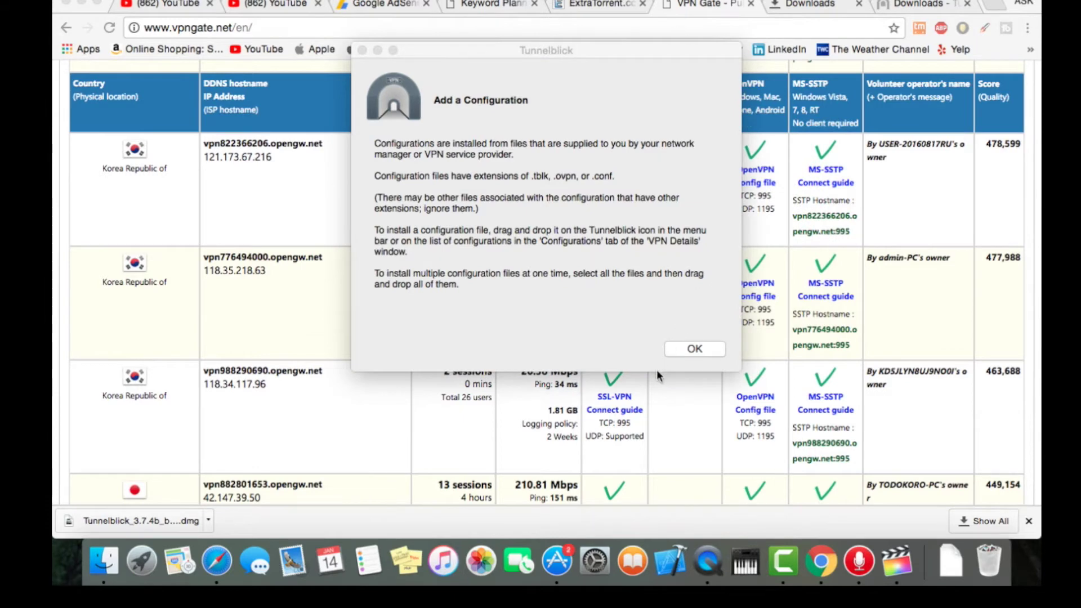
pyautogui.click(688, 349)
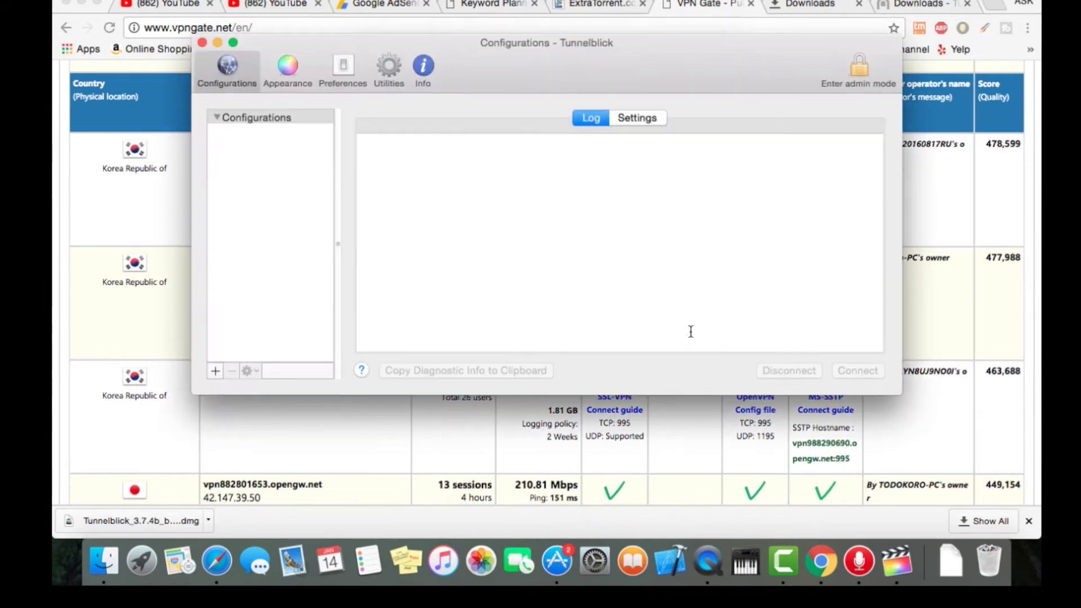
pyautogui.click(201, 43)
# Dismiss the leftover Tunnelblick prompt and open the New Zealand server's OpenVPN config file page.
pyautogui.click(702, 350)
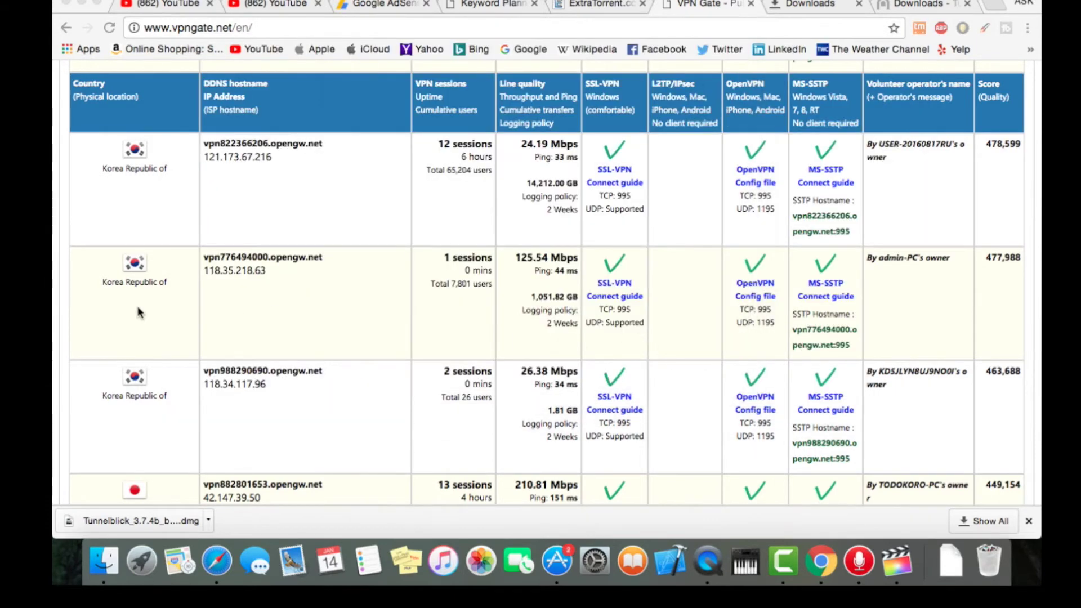
pyautogui.scroll(-10, 139, 313)
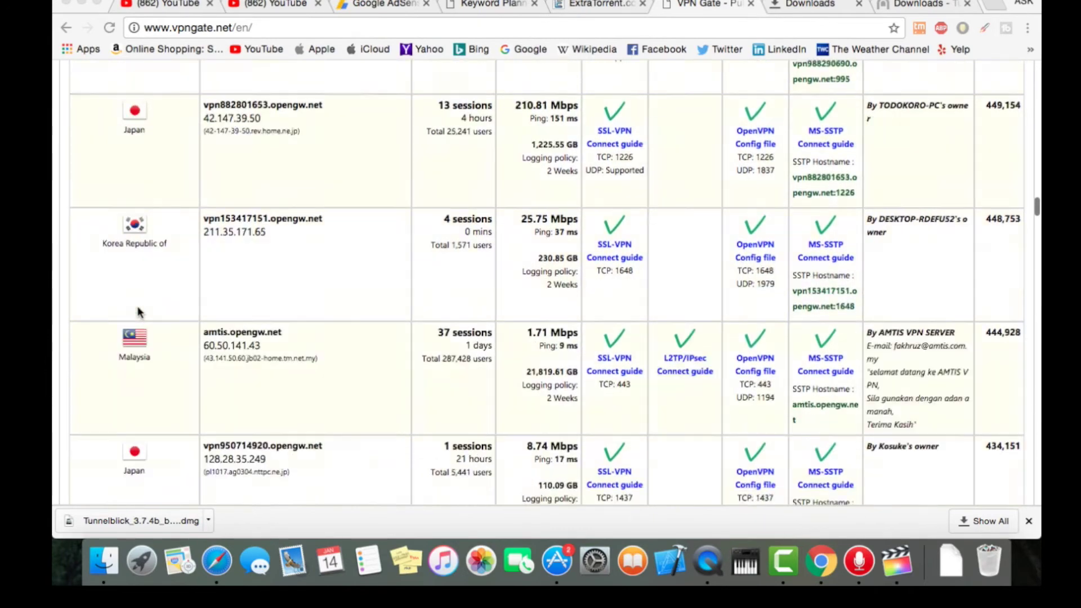
pyautogui.scroll(-20, 139, 313)
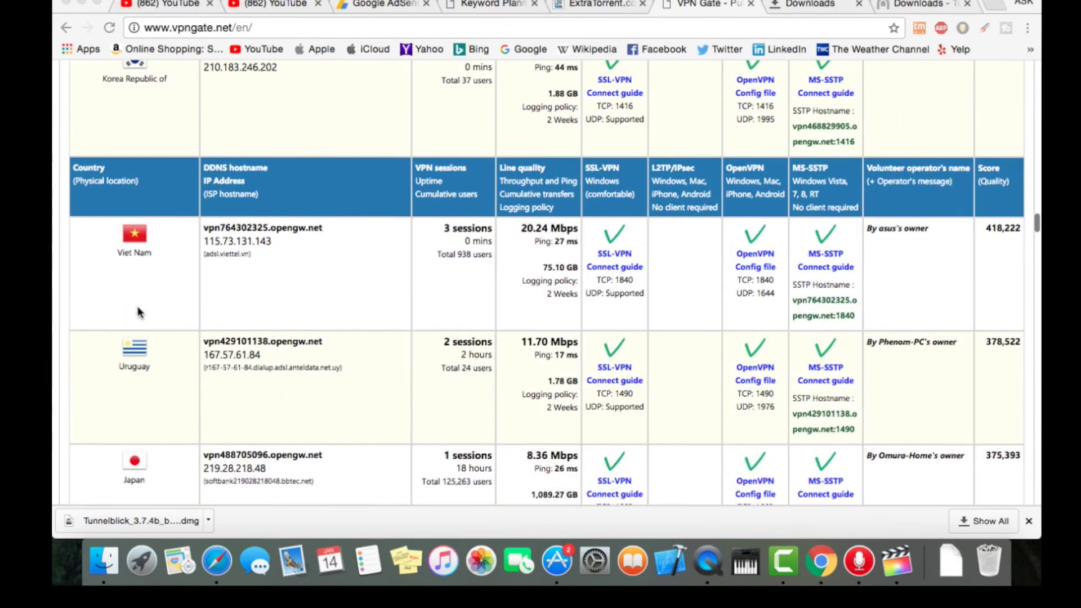
pyautogui.scroll(-8, 139, 313)
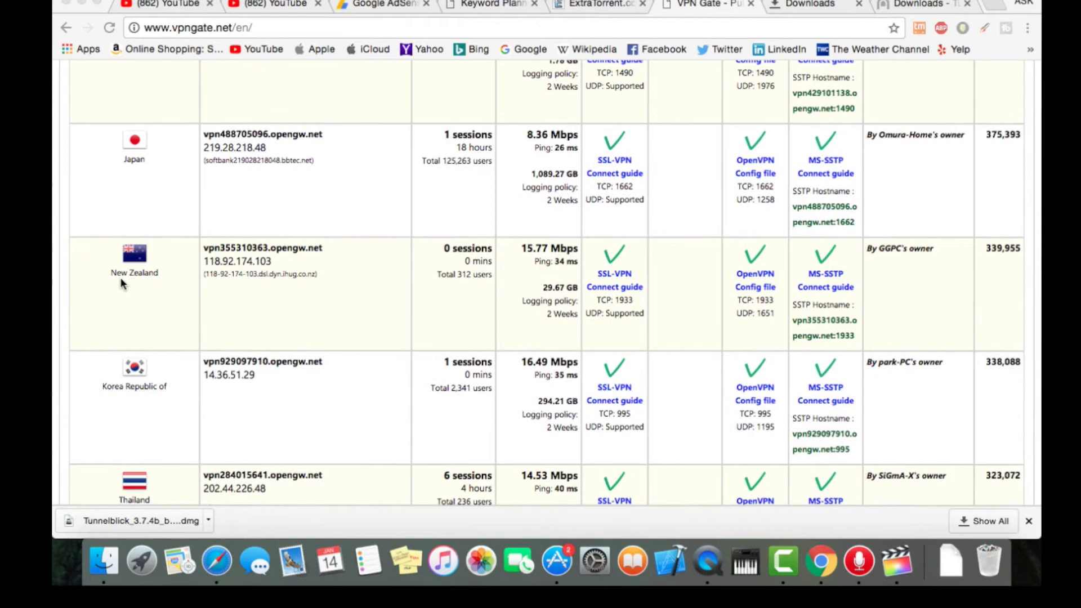
pyautogui.scroll(4, 556, 300)
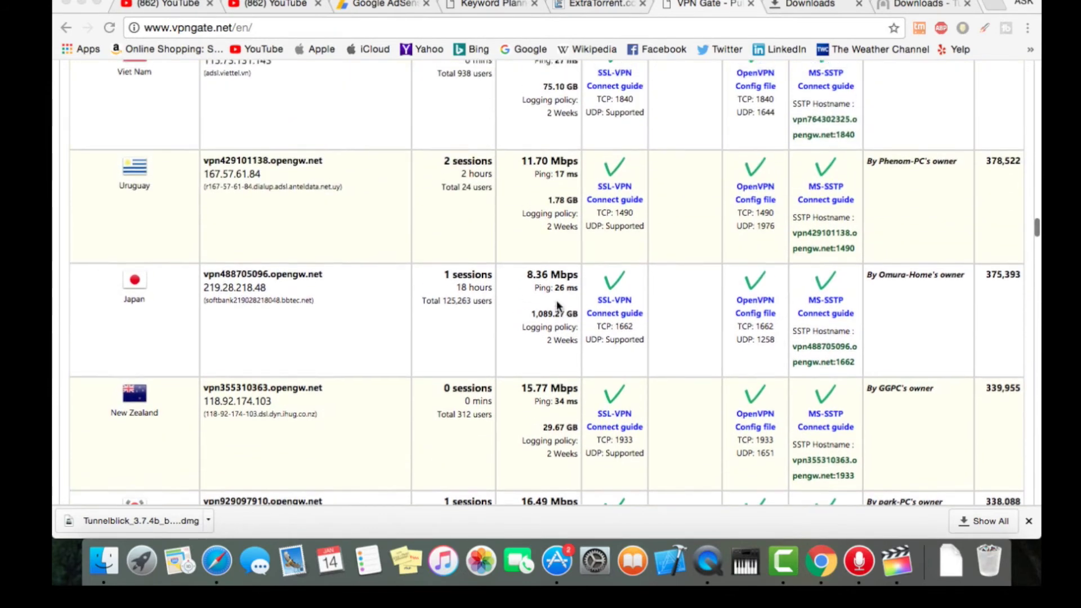
pyautogui.scroll(4, 556, 299)
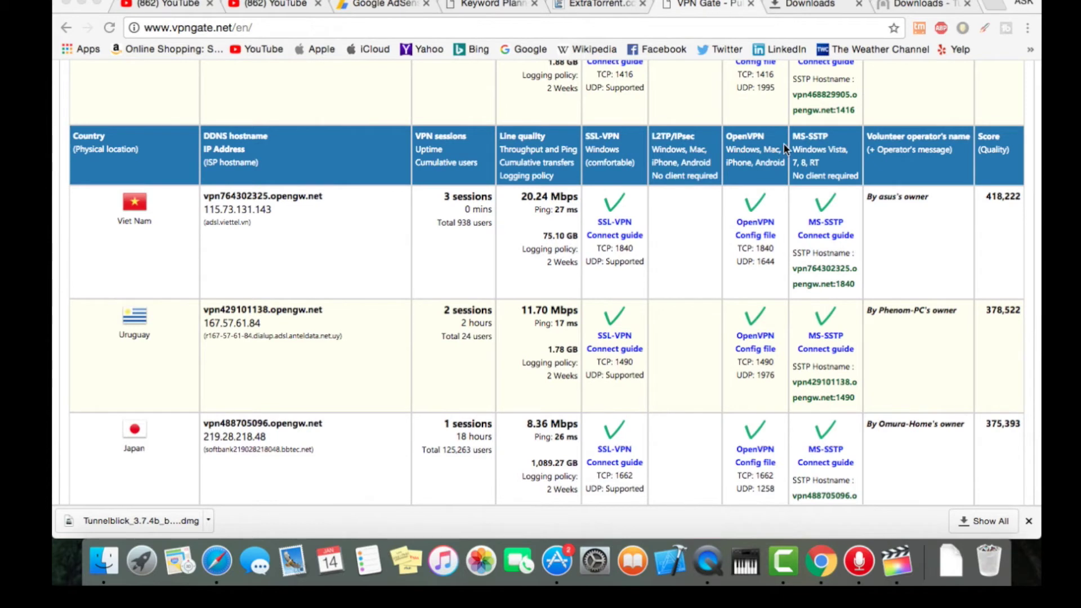
pyautogui.scroll(-6, 742, 296)
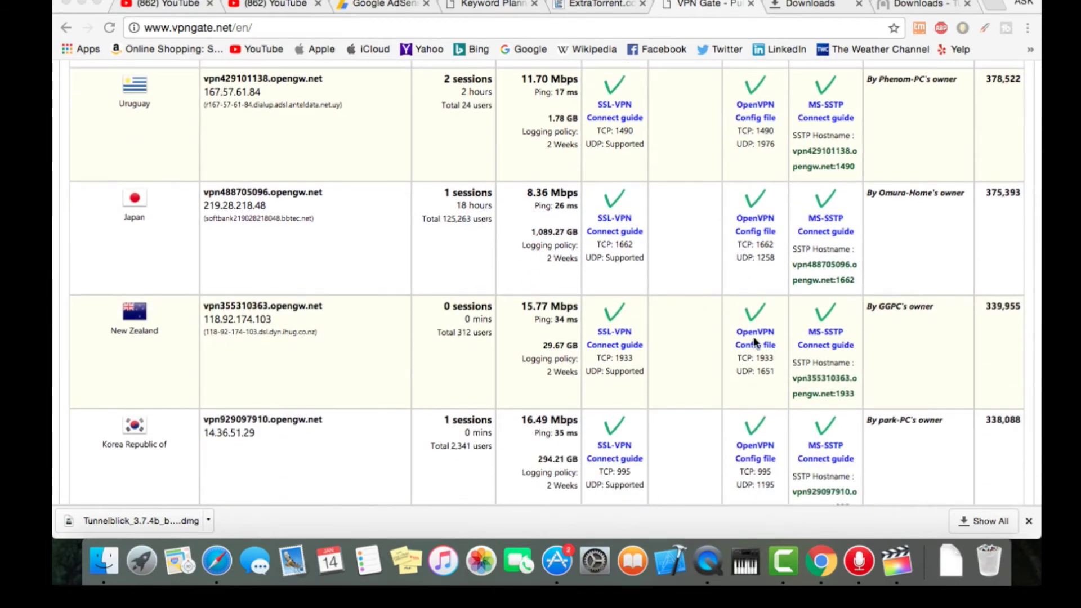
pyautogui.click(751, 337)
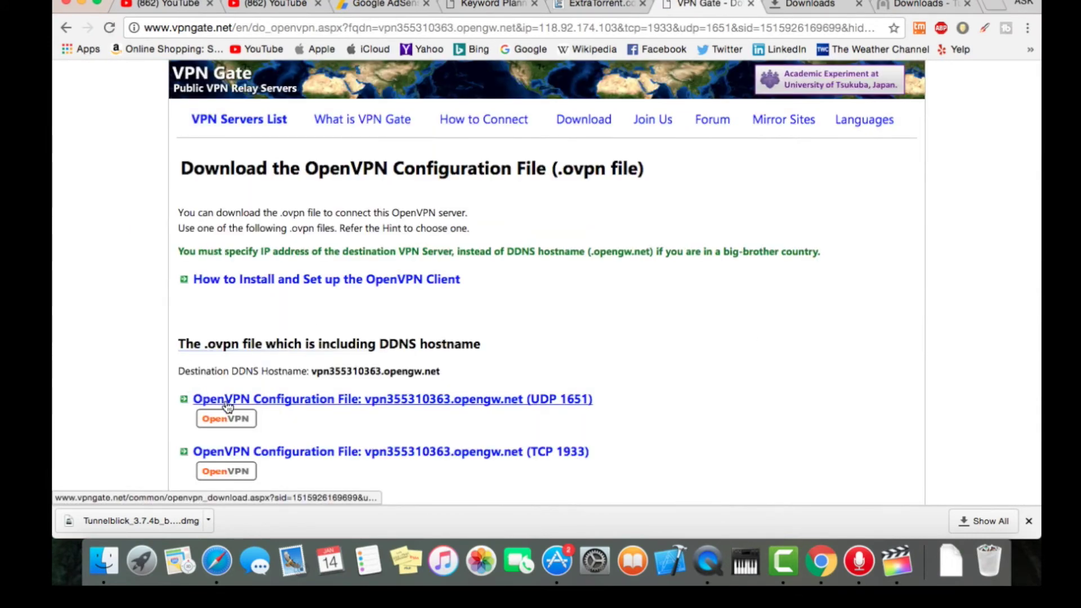
# Download the New Zealand UDP 1651 .ovpn file and install it in Tunnelblick for Only Me, authorising with the admin password.
pyautogui.click(228, 401)
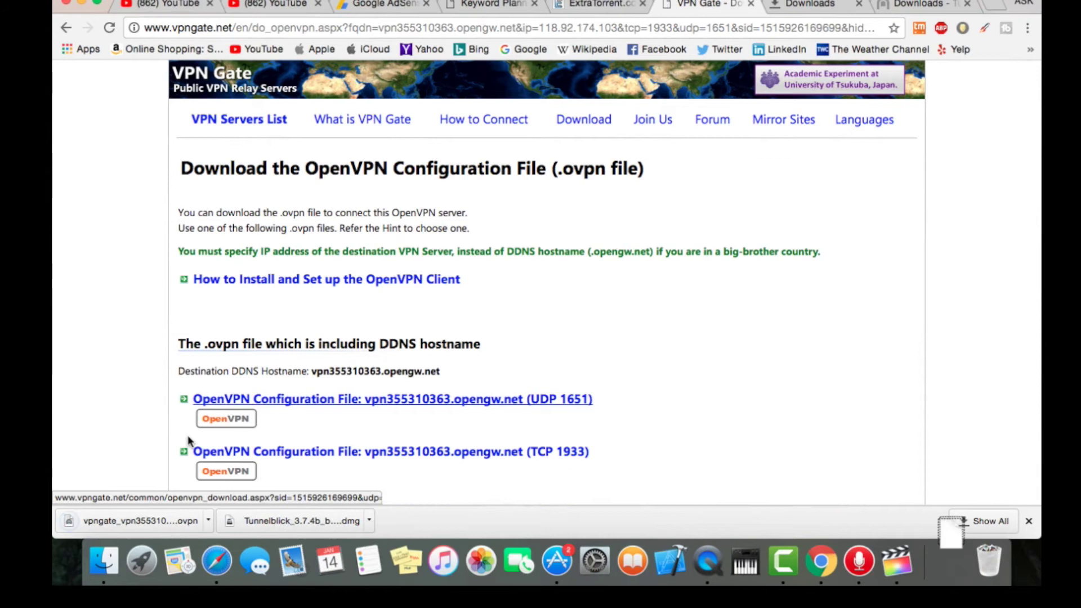
pyautogui.click(150, 511)
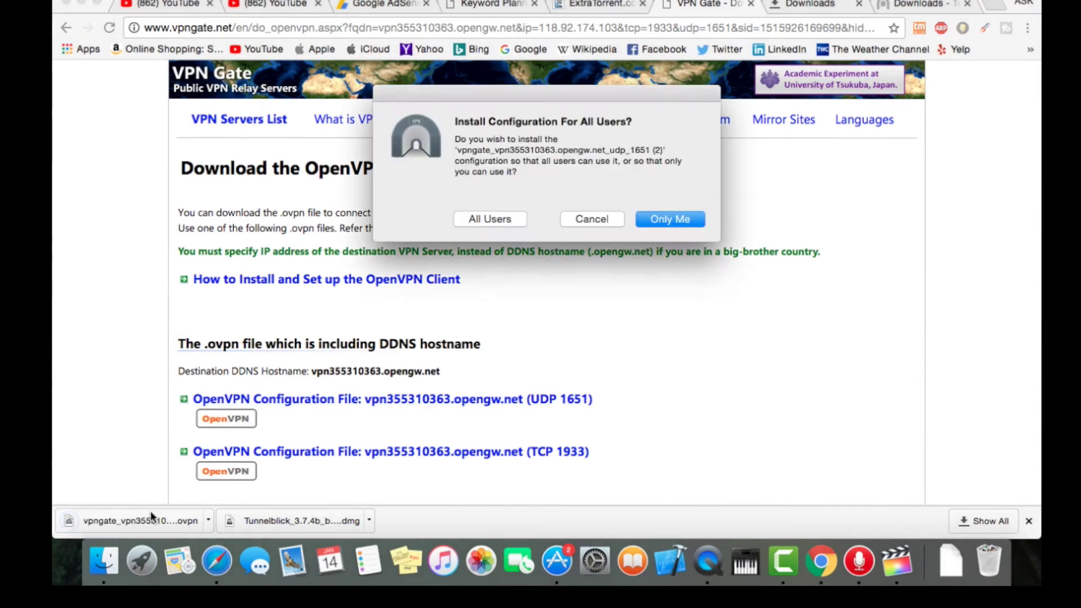
pyautogui.click(681, 219)
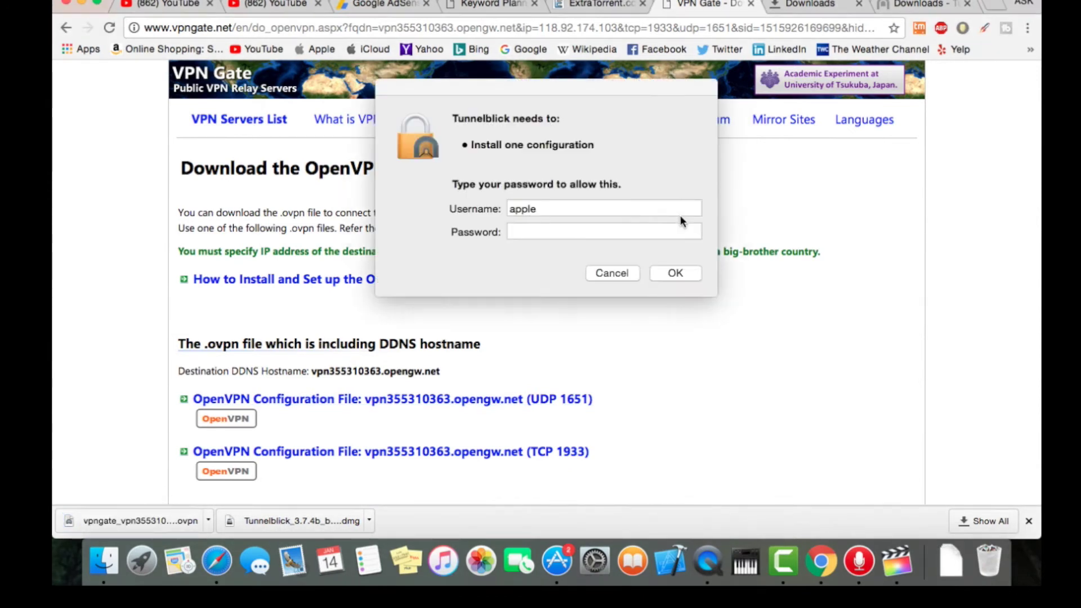
pyautogui.click(606, 233)
pyautogui.write('****')
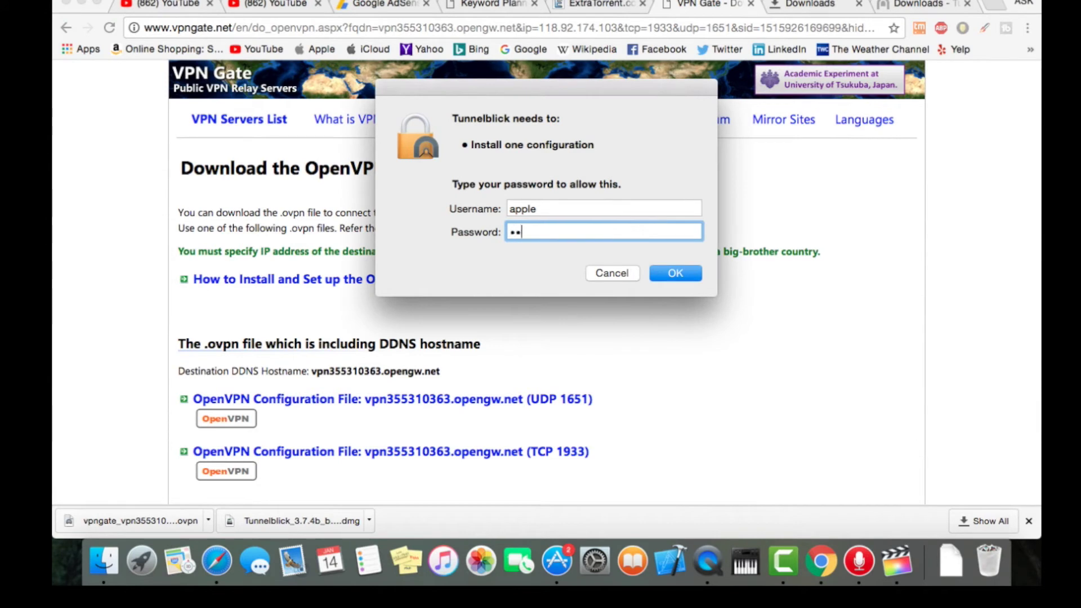
pyautogui.write('***')
pyautogui.press('Return')
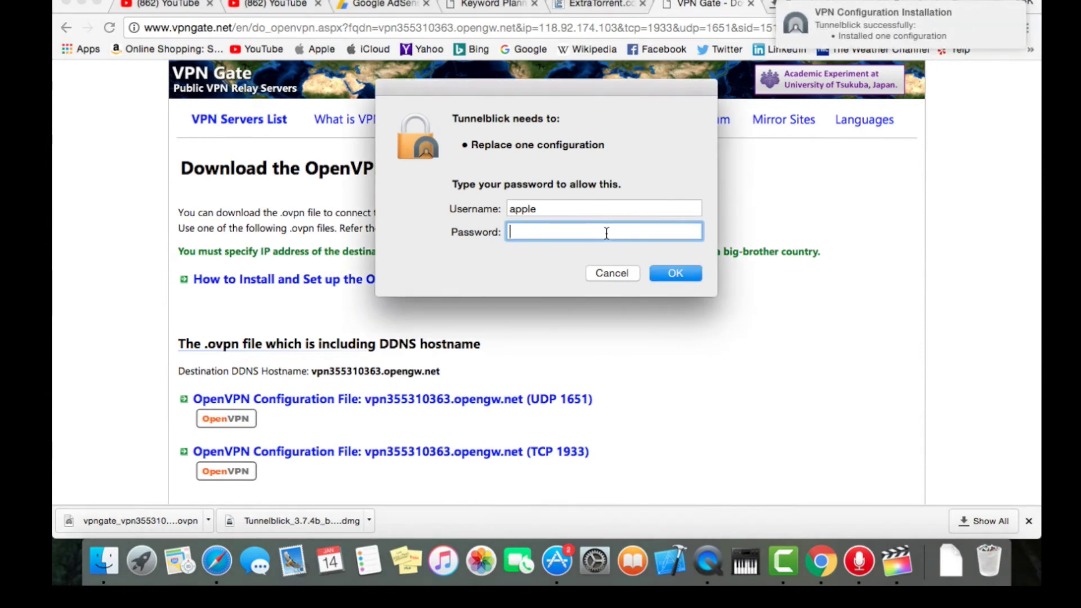
# Connect Tunnelblick to the vpngate_vpn355310363 UDP 1651 configuration, then close its status window.
pyautogui.click(605, 271)
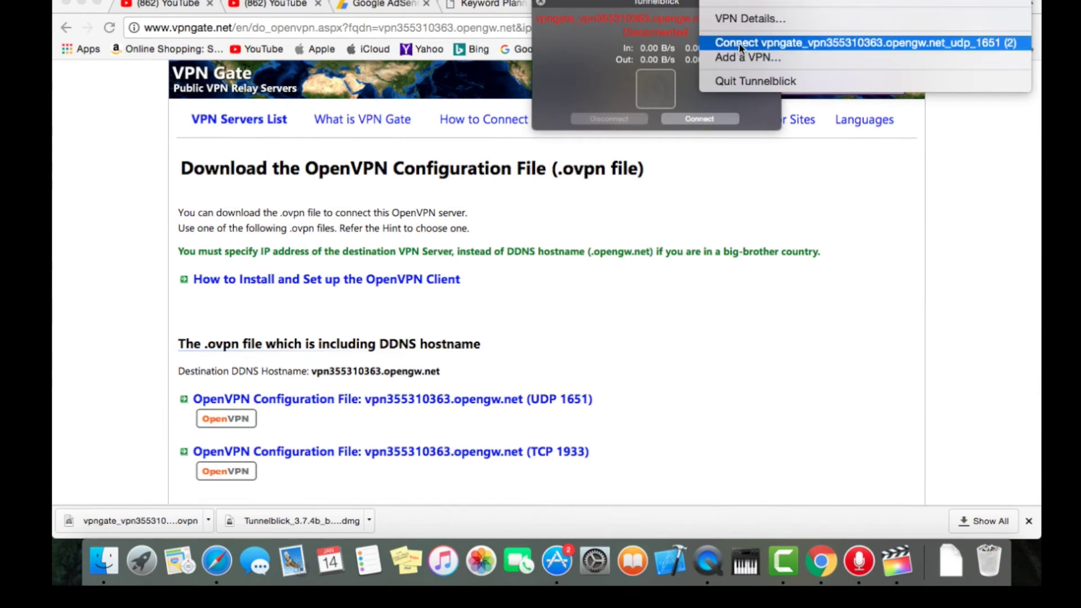
pyautogui.click(818, 45)
pyautogui.click(706, 121)
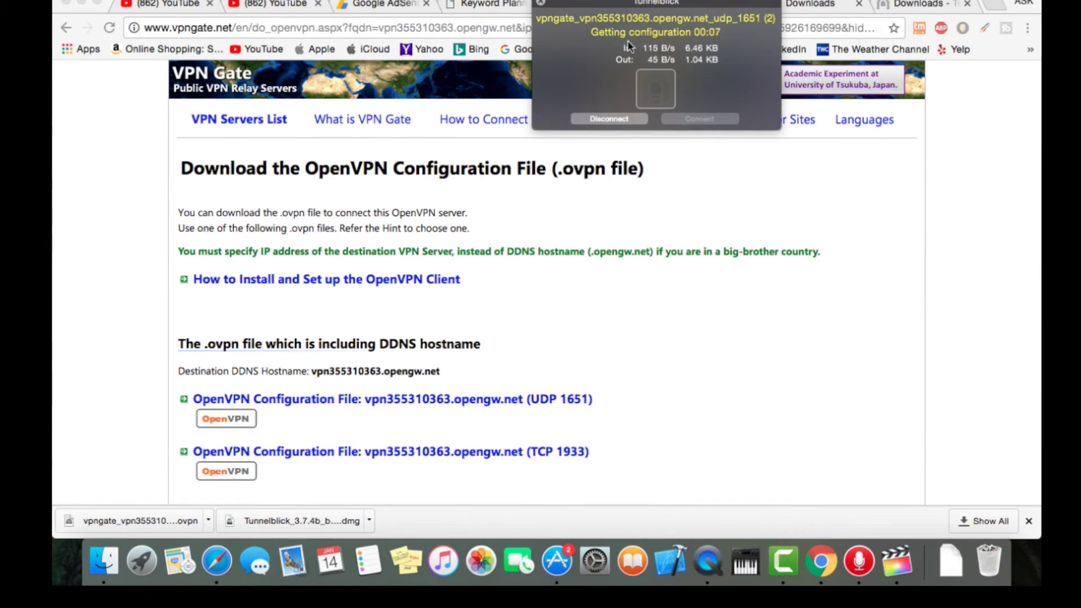
pyautogui.click(538, 4)
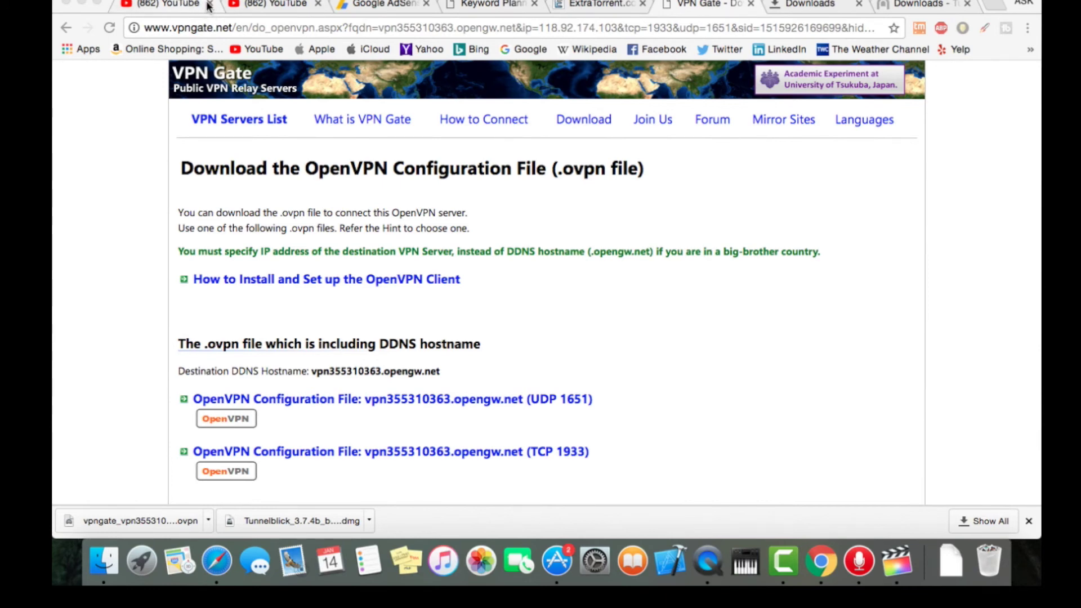
# Search 'whats my ip' in a new tab and open the whatsmyip.com result.
pyautogui.click(913, 6)
pyautogui.click(992, 7)
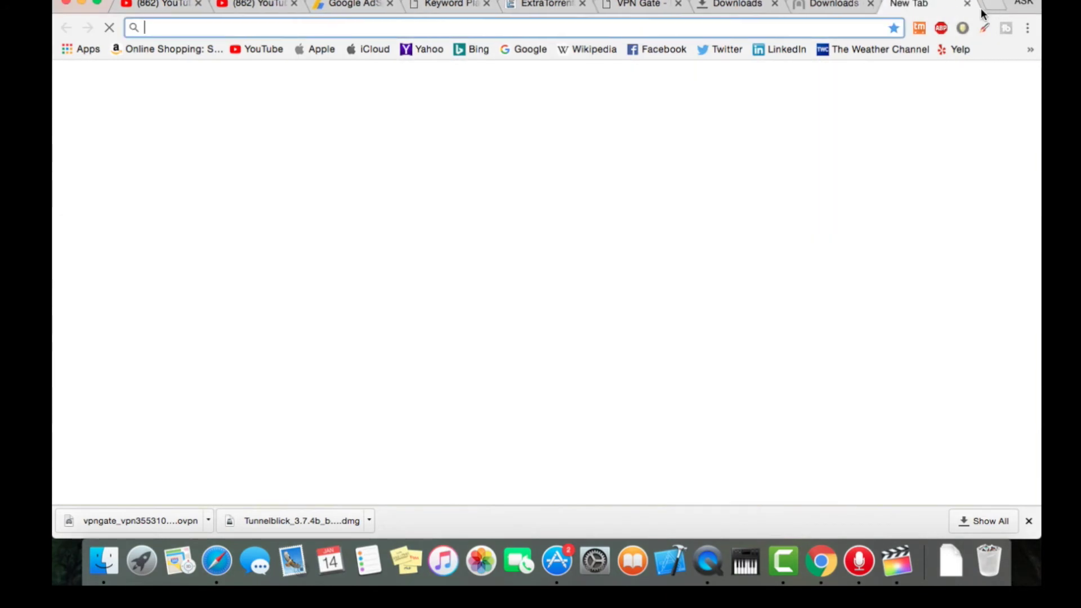
pyautogui.write('whats')
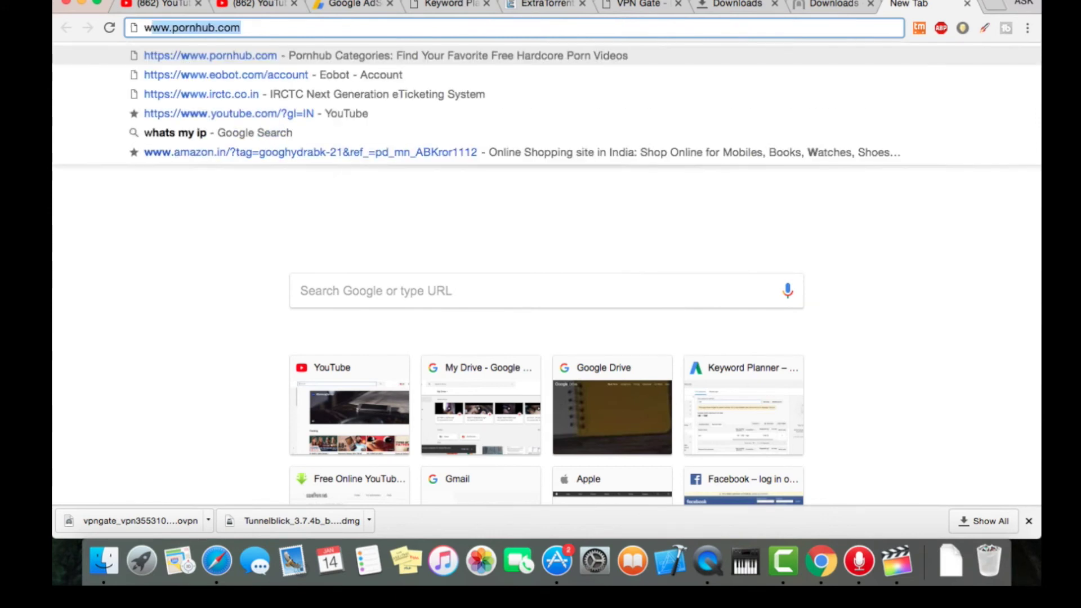
pyautogui.write(' m')
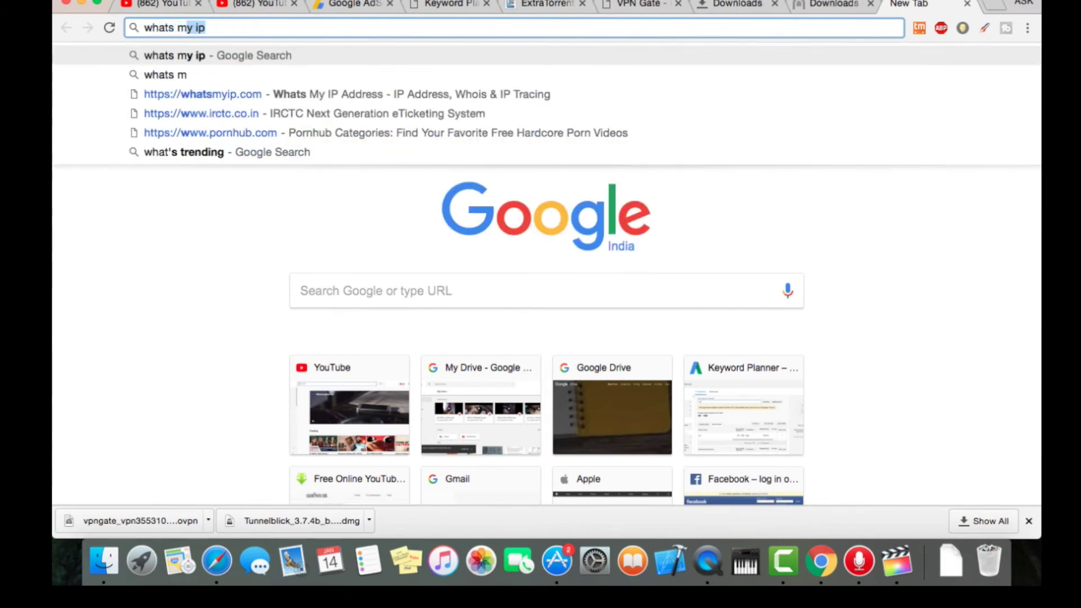
pyautogui.write('y i')
pyautogui.press('Return')
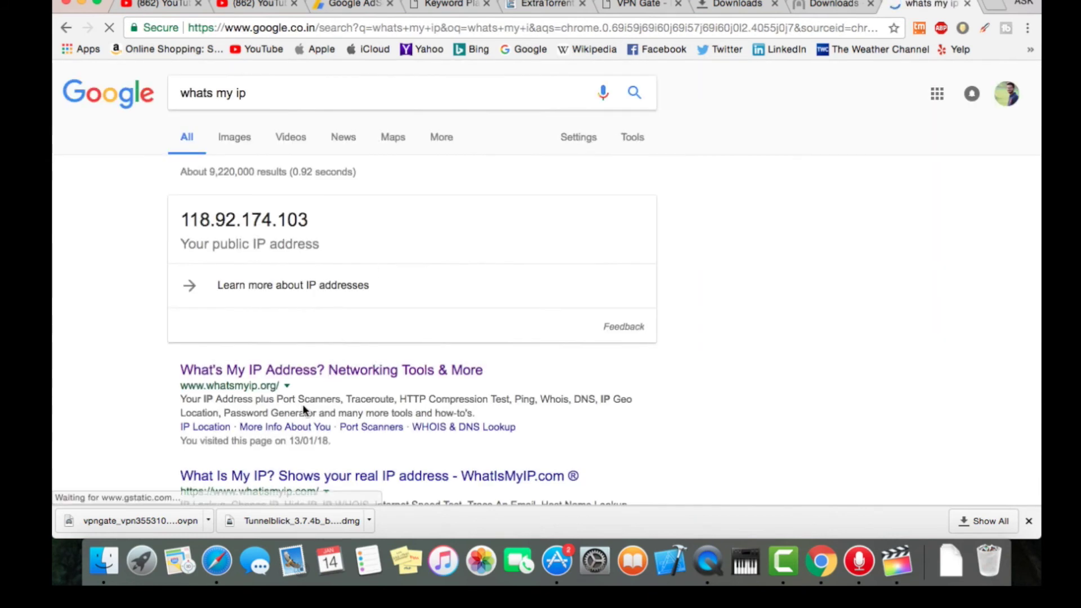
pyautogui.scroll(-5, 303, 404)
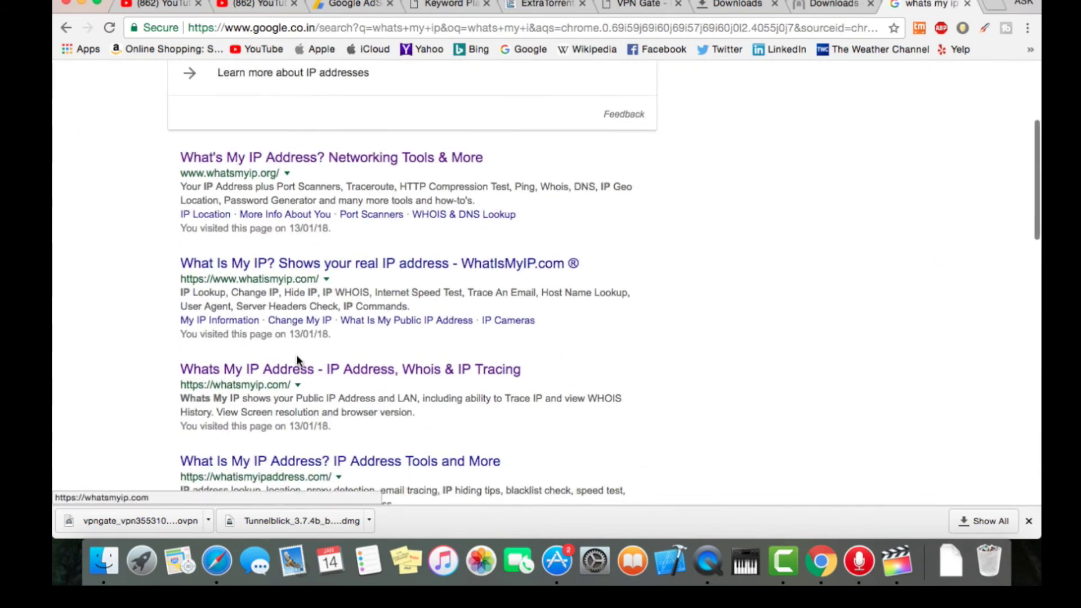
pyautogui.click(294, 373)
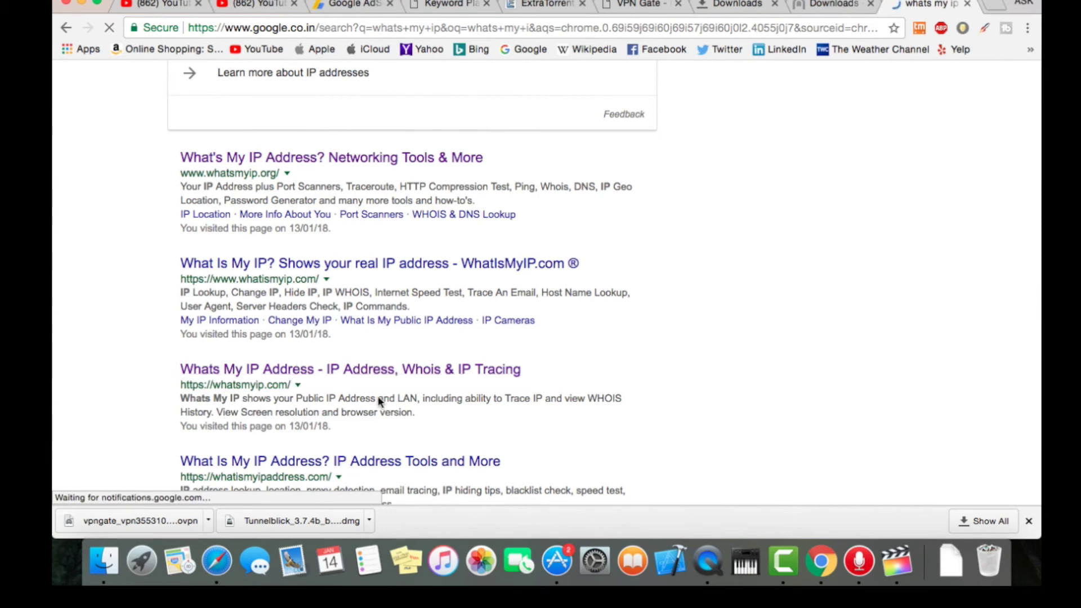
# Close Chrome's download bar so whatsmyip.com can show the New Zealand IP 118.92.174.103.
pyautogui.click(1029, 522)
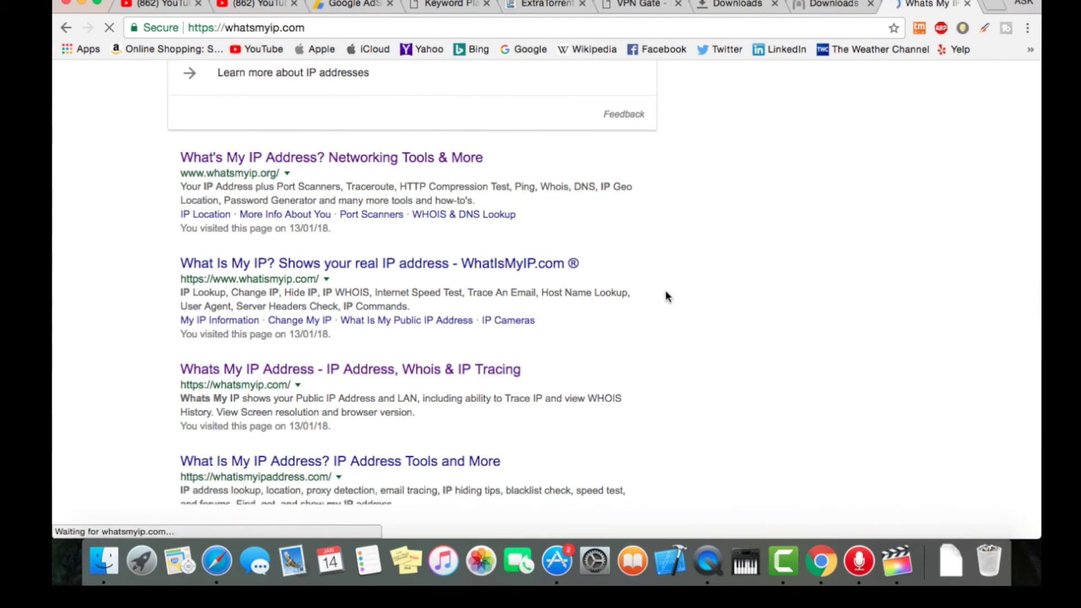